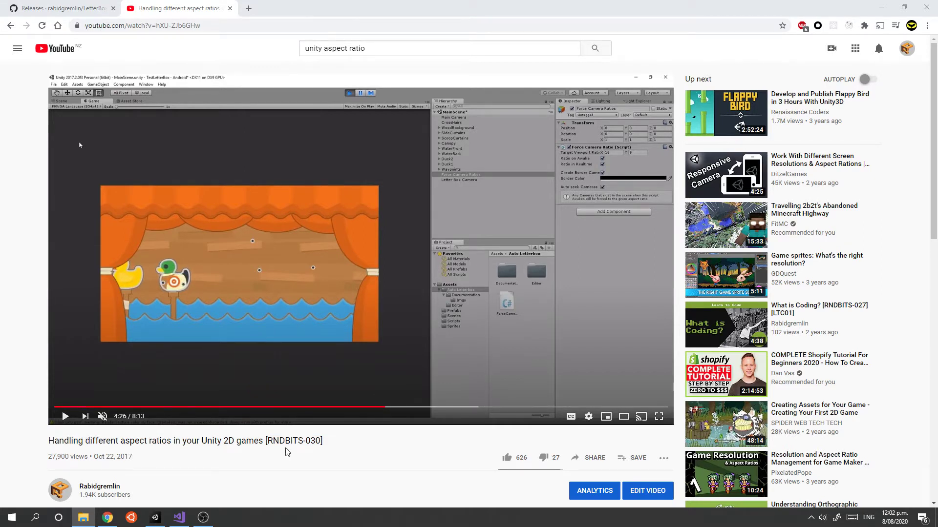
Resume the aspect-ratio tutorial video to watch its letterboxing demo up to about 4:54
left_click(65, 416)
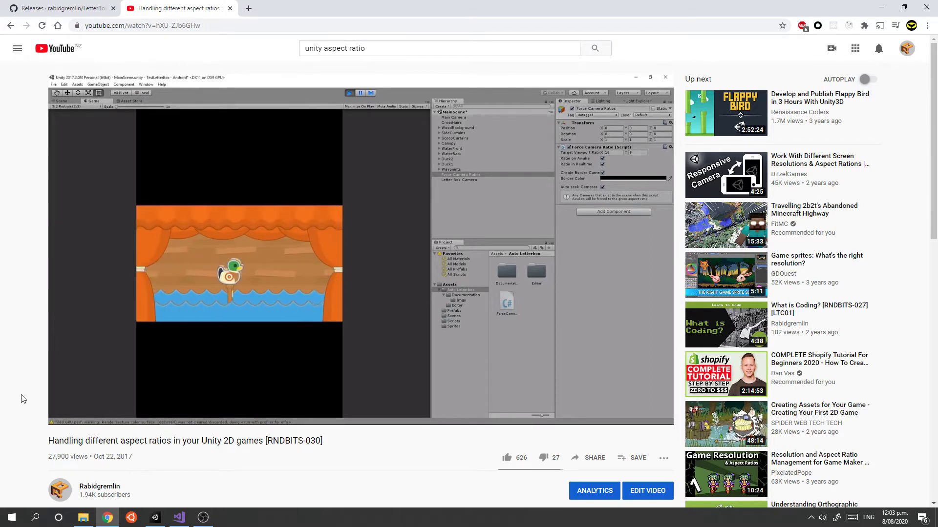
Pause the tutorial and download LetterBoxer-1.0.0.unitypackage from the repo's First Release! page
mouse_move(256, 323)
left_click(66, 416)
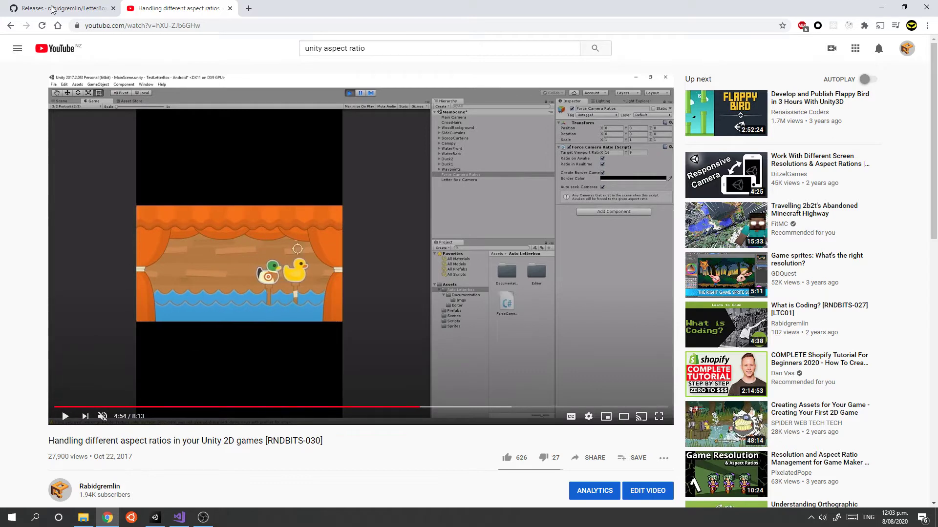
left_click(57, 10)
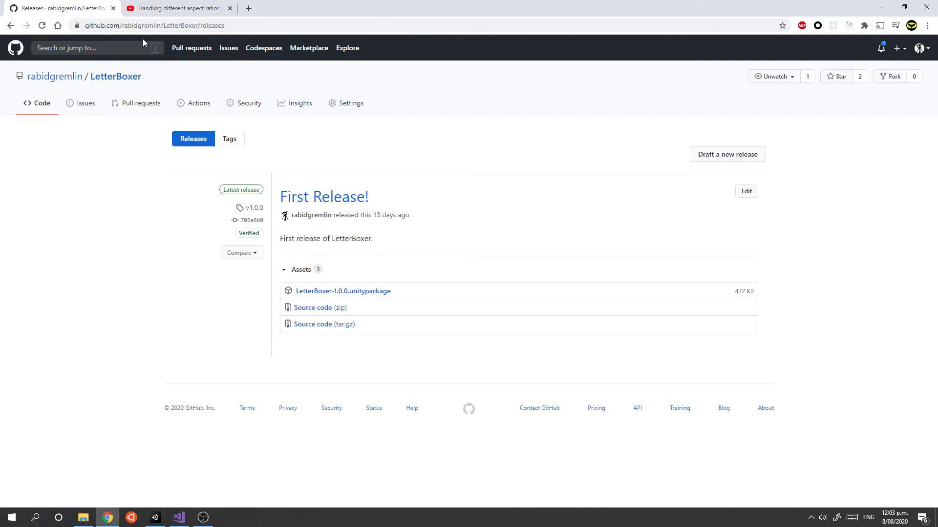
left_click(111, 79)
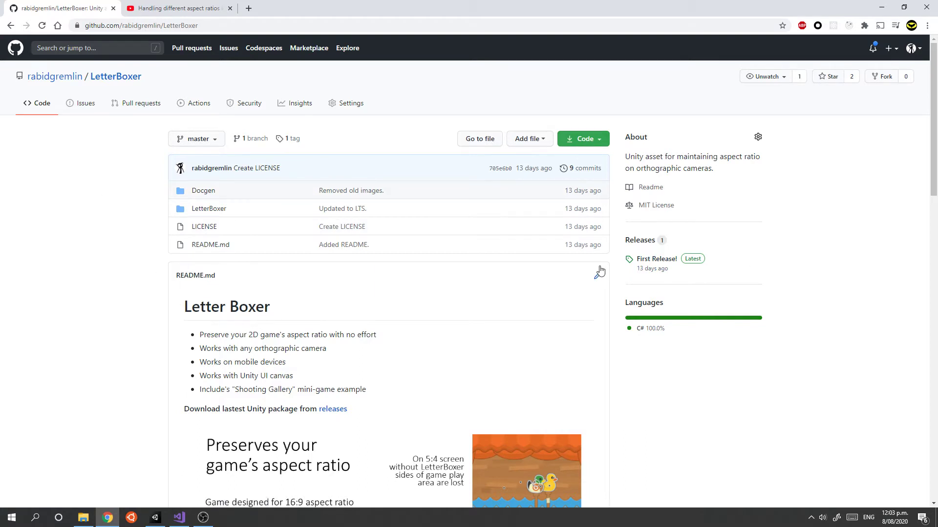
left_click(648, 261)
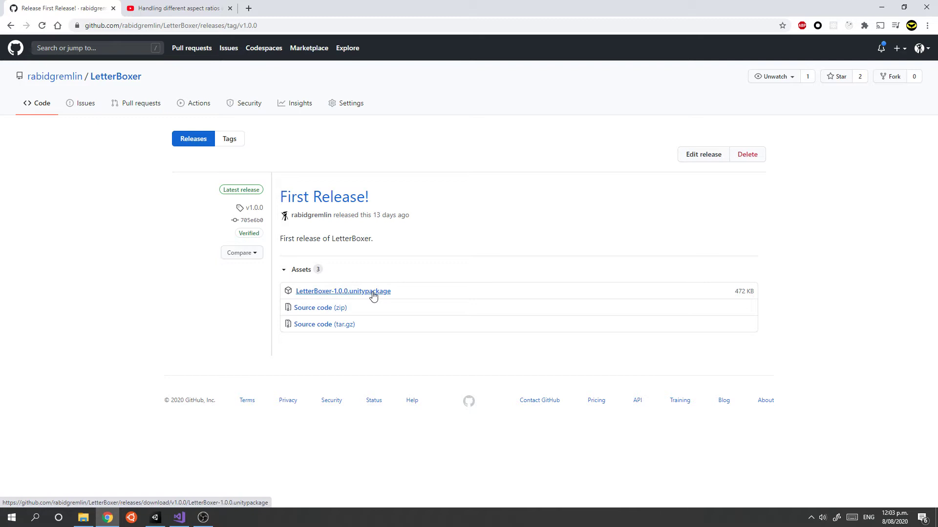
left_click(373, 295)
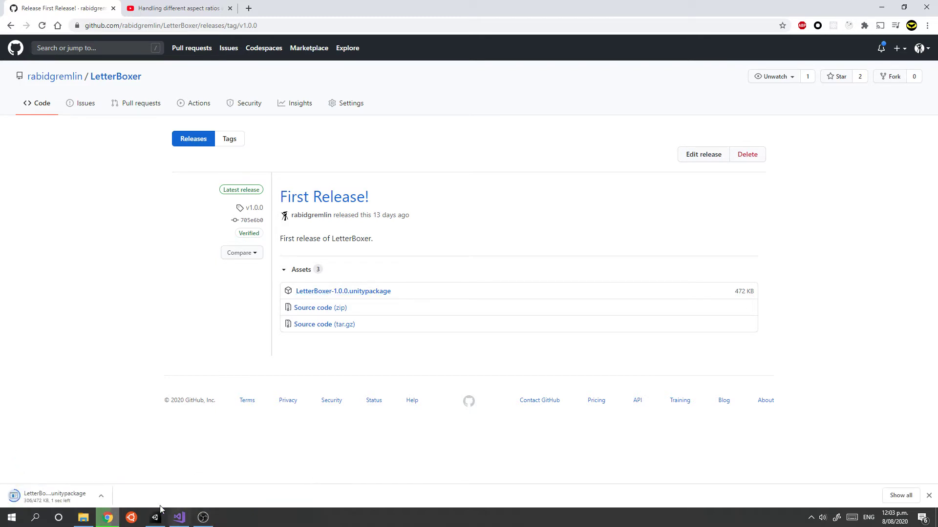
Import all contents of the custom package LetterBoxer-1.0.0.unitypackage into the Unity project
mouse_move(155, 521)
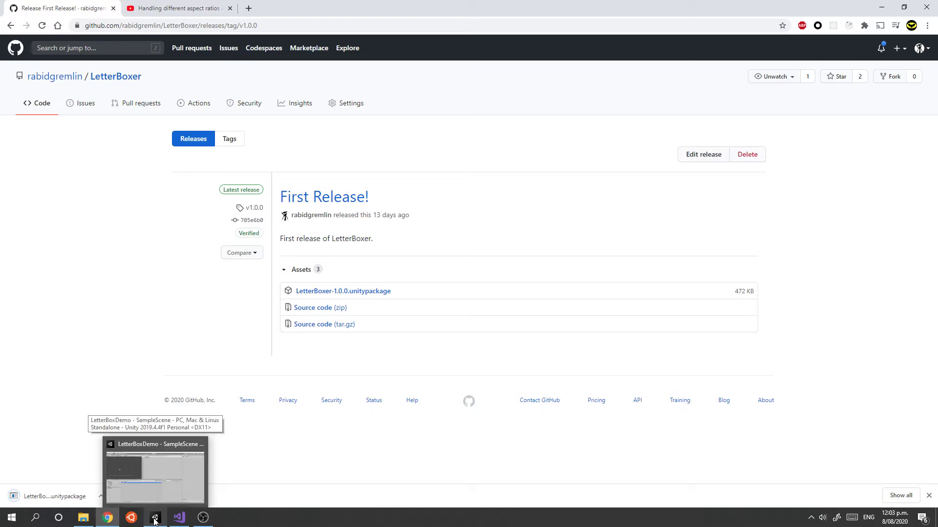
left_click(156, 471)
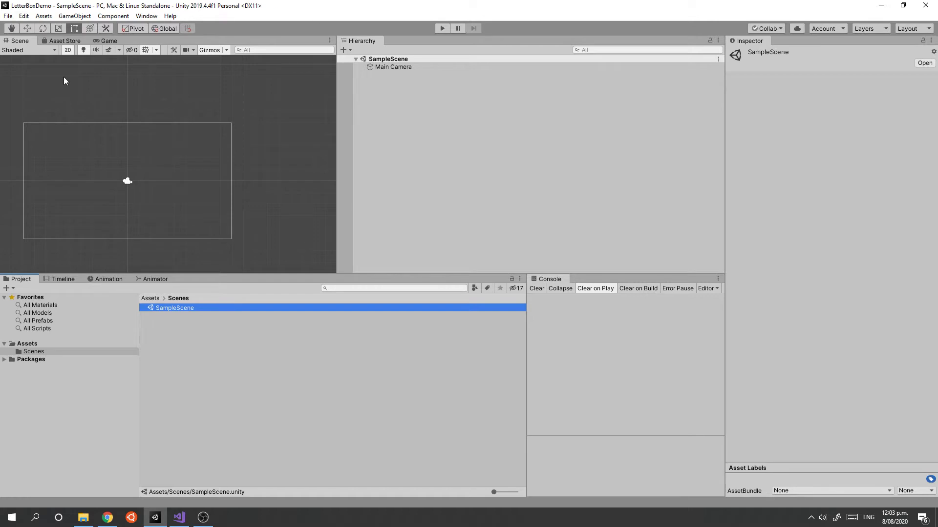
left_click(44, 16)
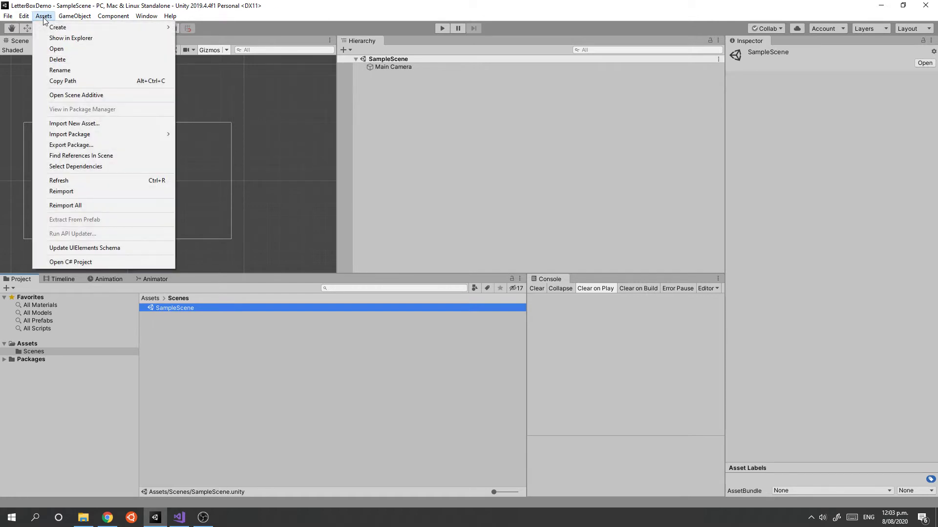
mouse_move(97, 134)
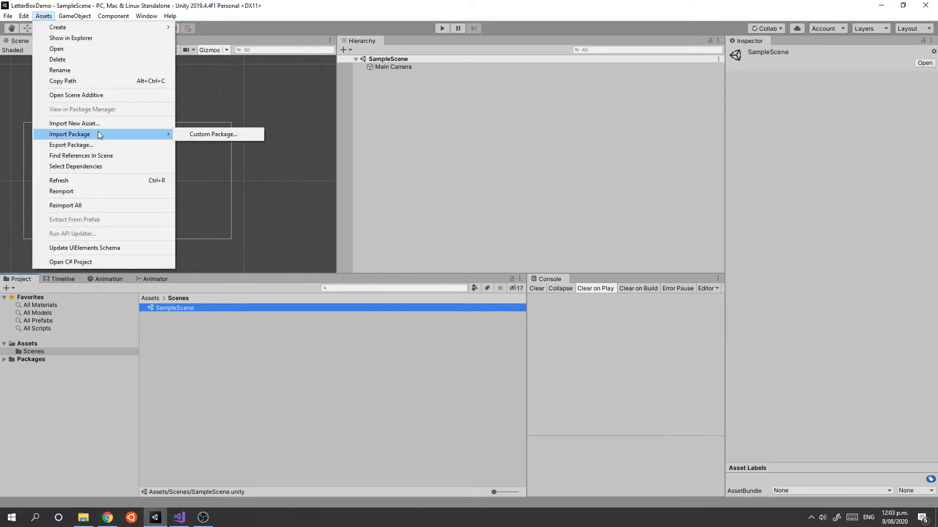
left_click(213, 135)
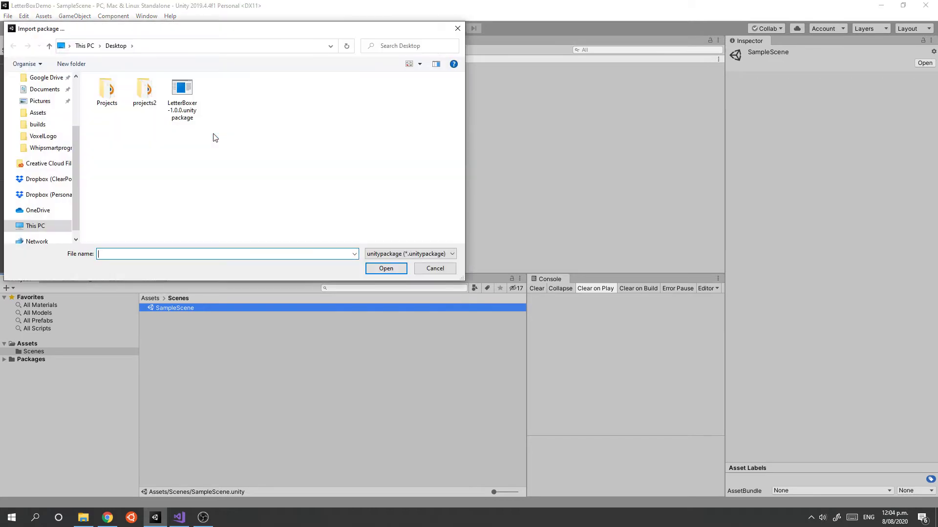
left_click(182, 111)
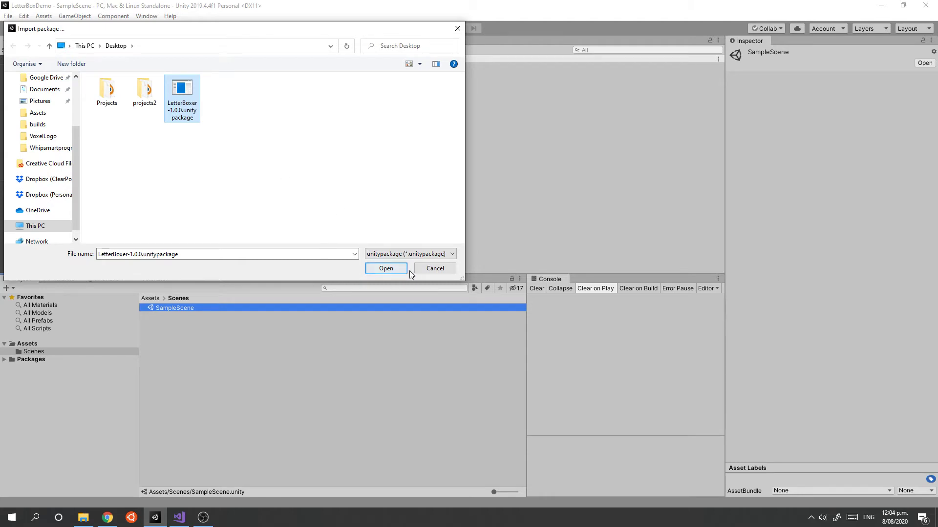
left_click(386, 269)
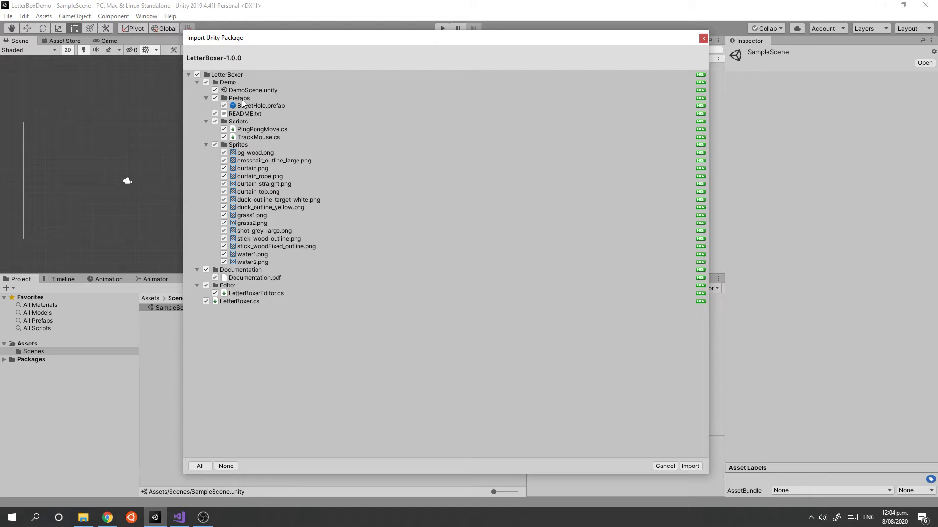
left_click(688, 466)
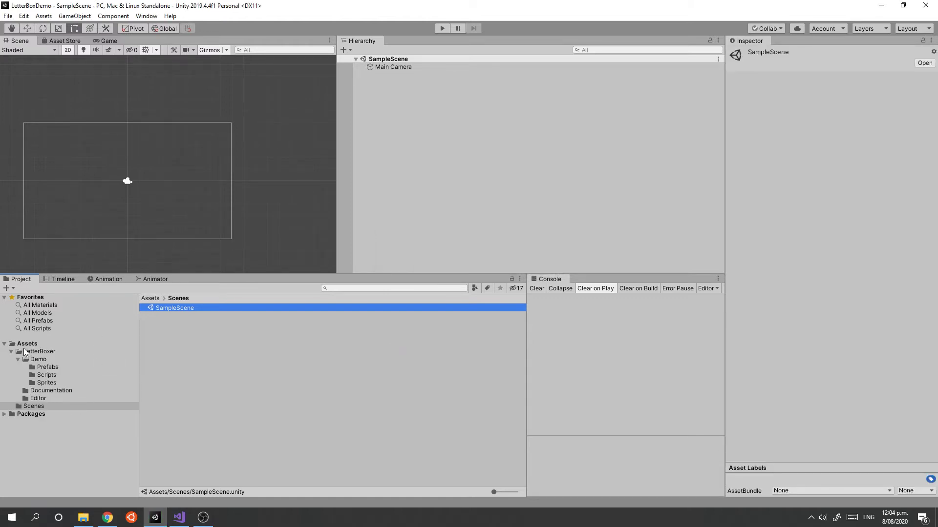
Open Documentation.pdf from the LetterBoxer > Documentation folder
left_click(32, 352)
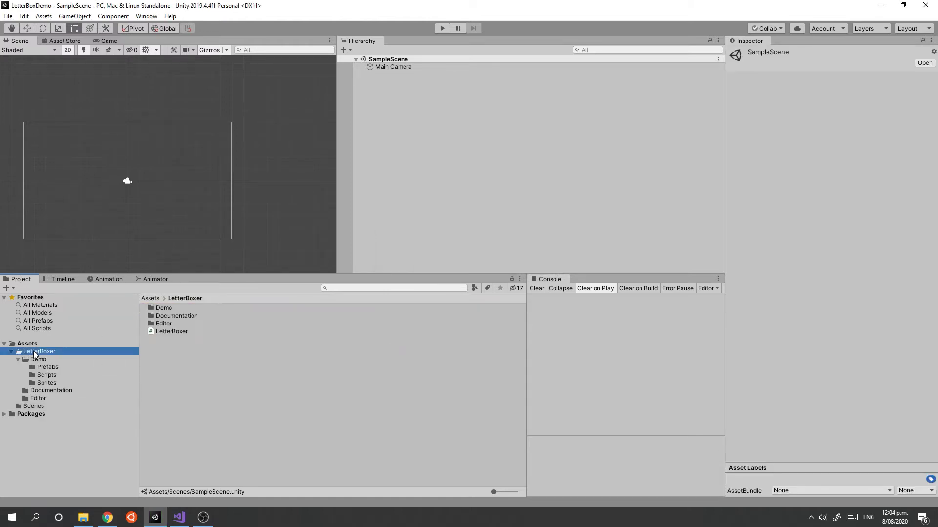
double_click(180, 316)
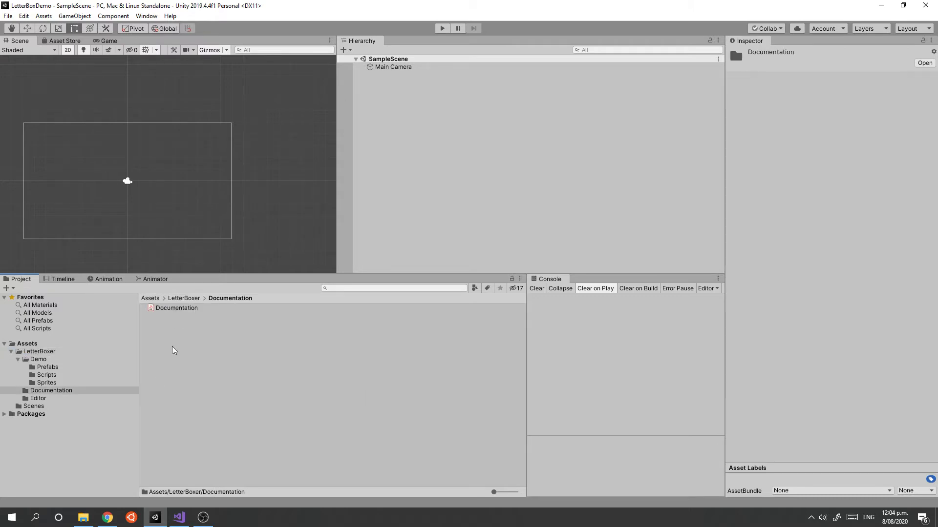
double_click(163, 310)
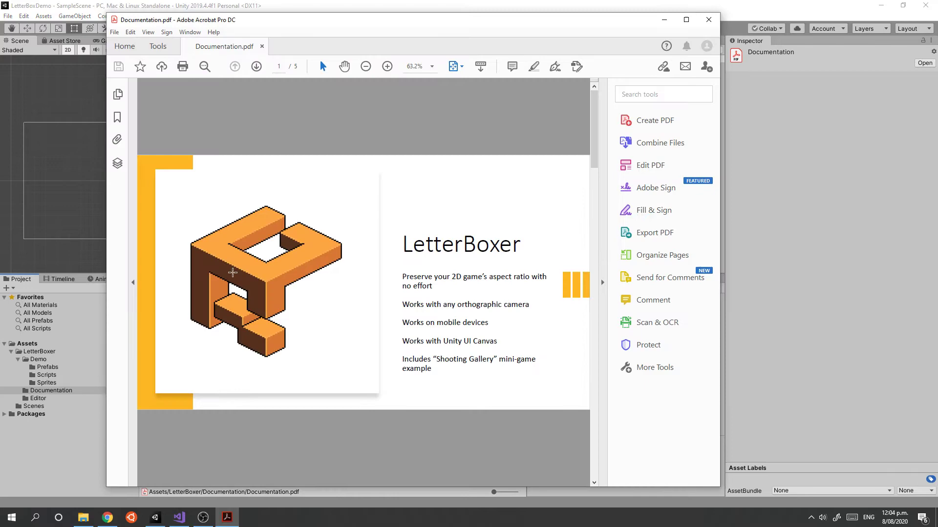
Read through the documentation's five pages, then close Acrobat to return to Unity
scroll(404, 269, "down", 2)
scroll(404, 268, "up", 1)
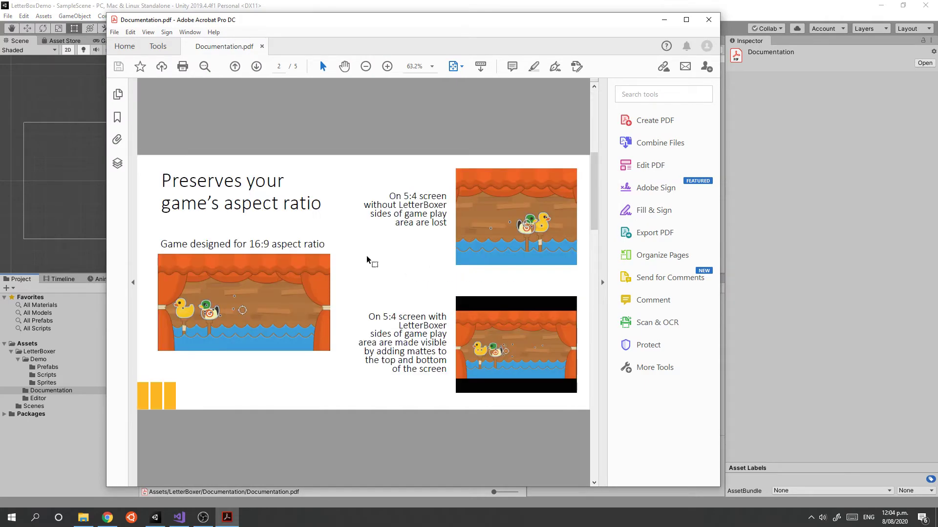
scroll(405, 269, "down", 1)
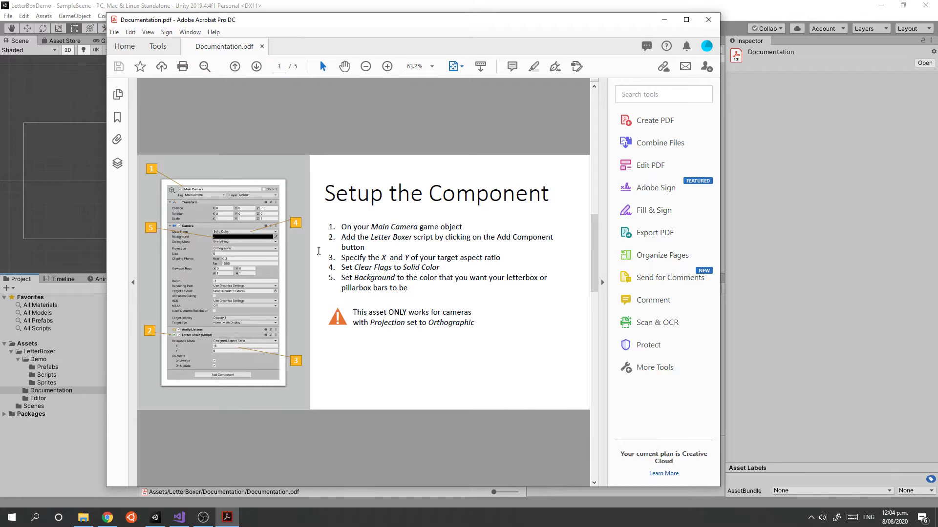
scroll(319, 258, "down", 1)
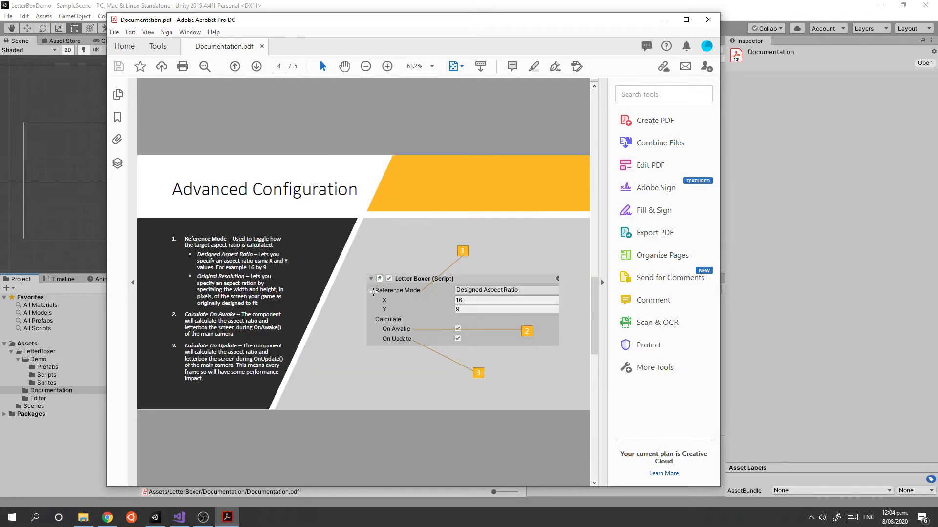
scroll(390, 292, "down", 1)
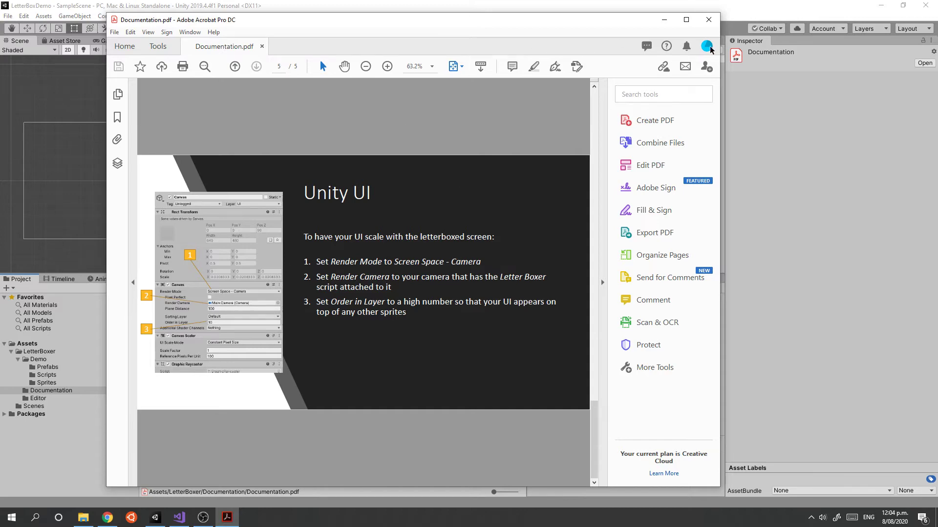
left_click(709, 21)
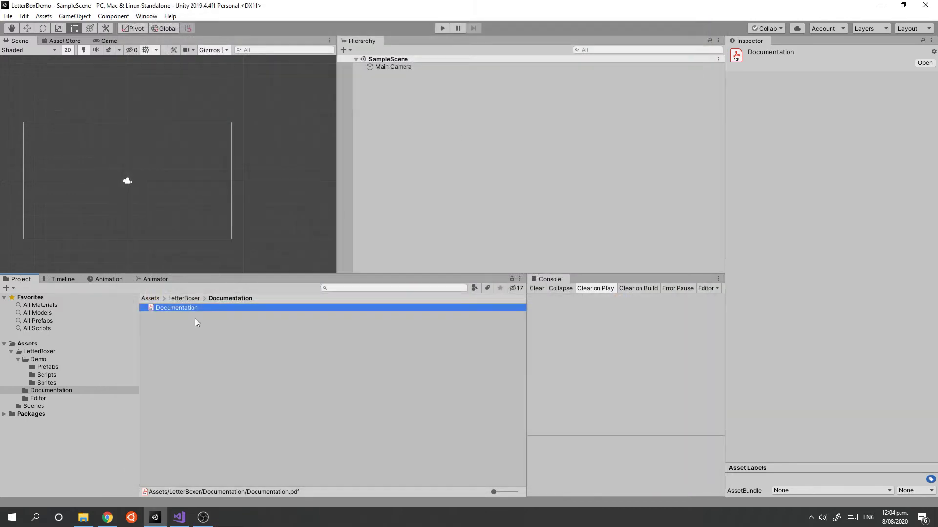
Open Demo > DemoScene and run it in the Game view
left_click(49, 360)
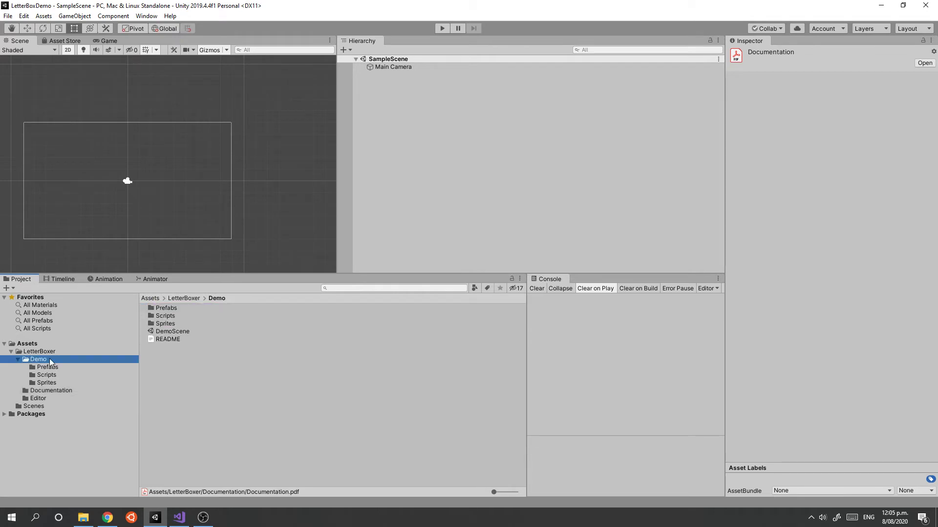
double_click(178, 333)
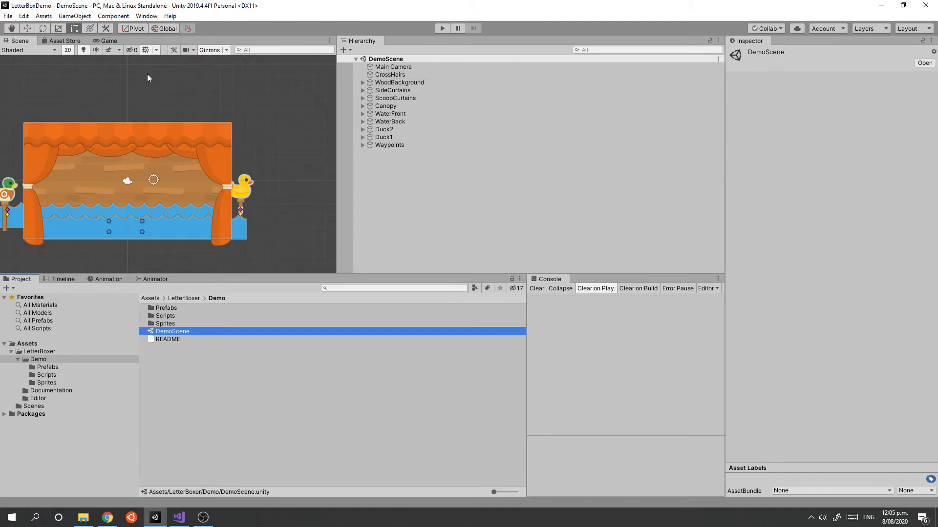
left_click(105, 42)
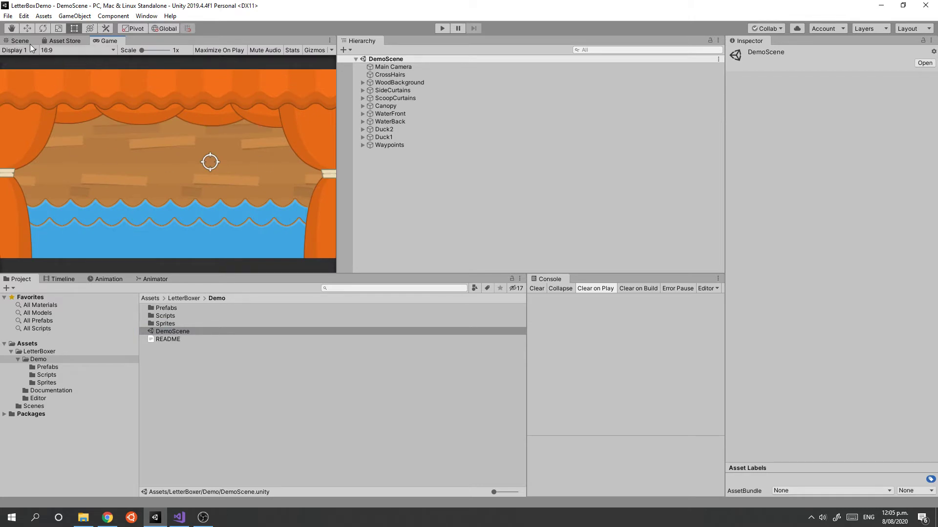
left_click(442, 28)
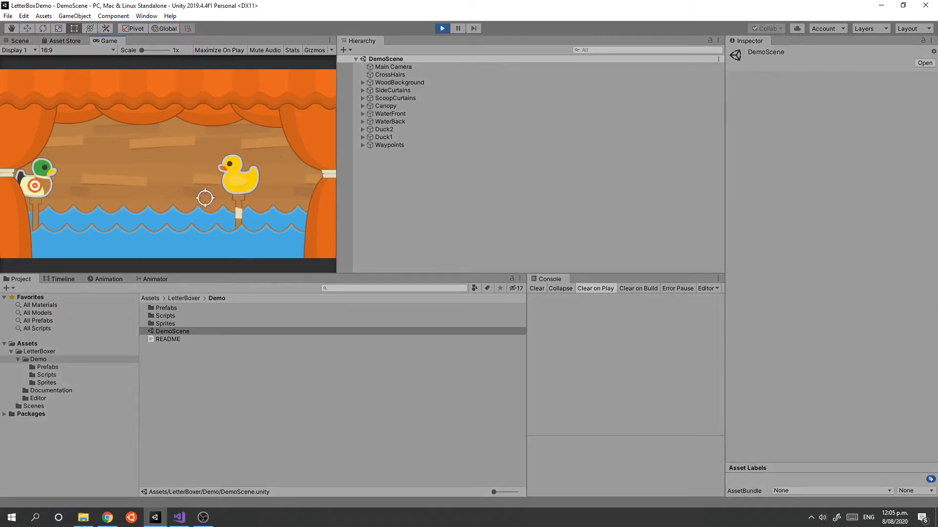
Preview the running demo at 5:4, then at 9:16 showing letterbox bars
left_click(61, 49)
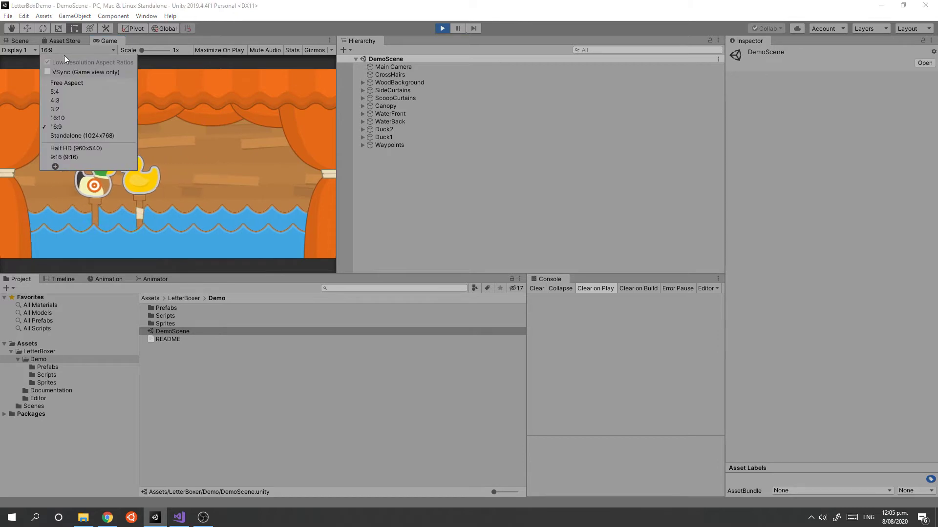
left_click(75, 93)
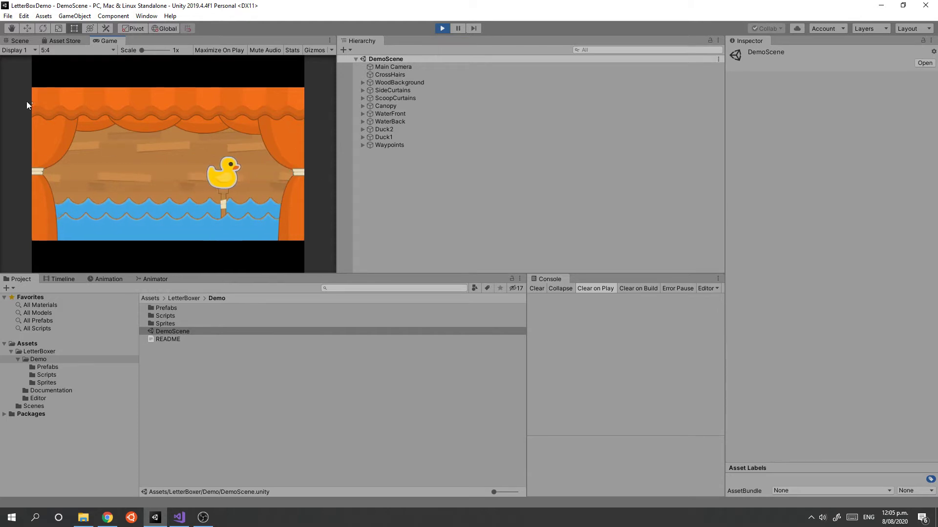
left_click(59, 49)
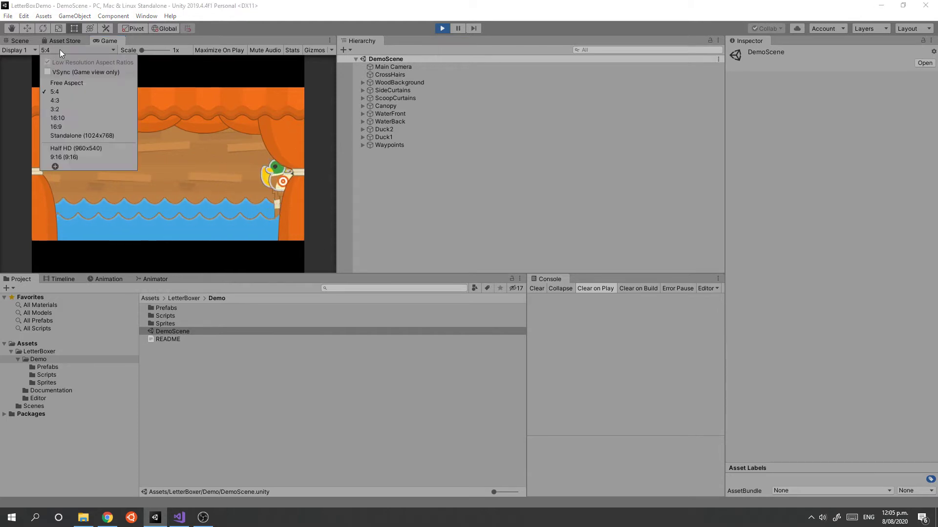
left_click(82, 155)
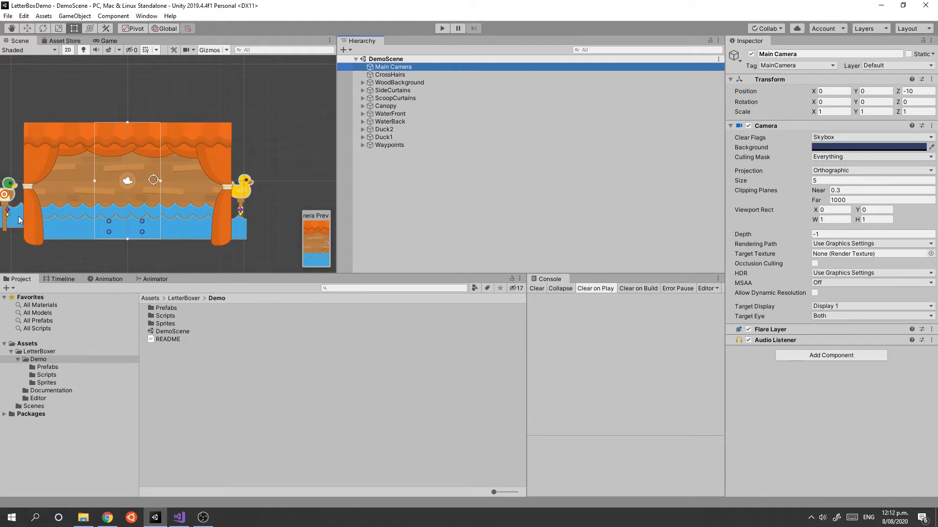
Run the unletterboxed game in the Game view at a 5:4 aspect
left_click(108, 41)
left_click(74, 51)
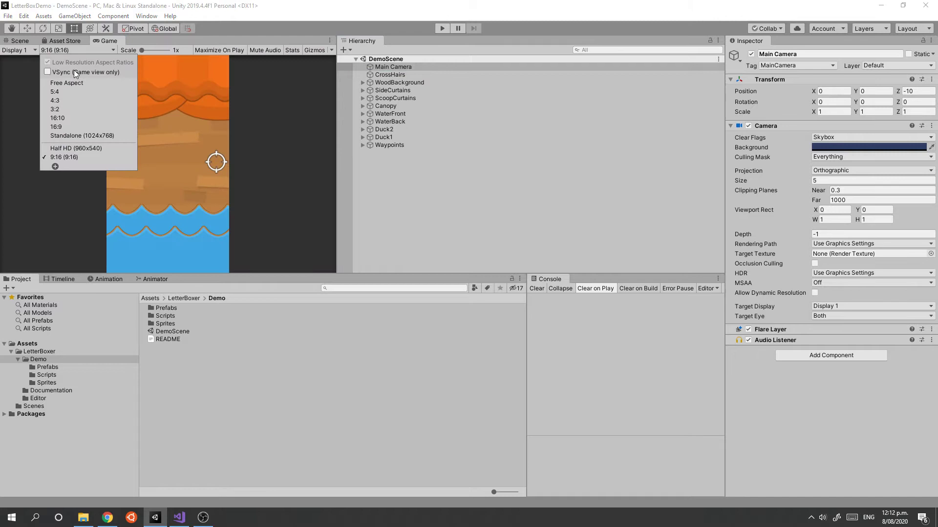
left_click(69, 92)
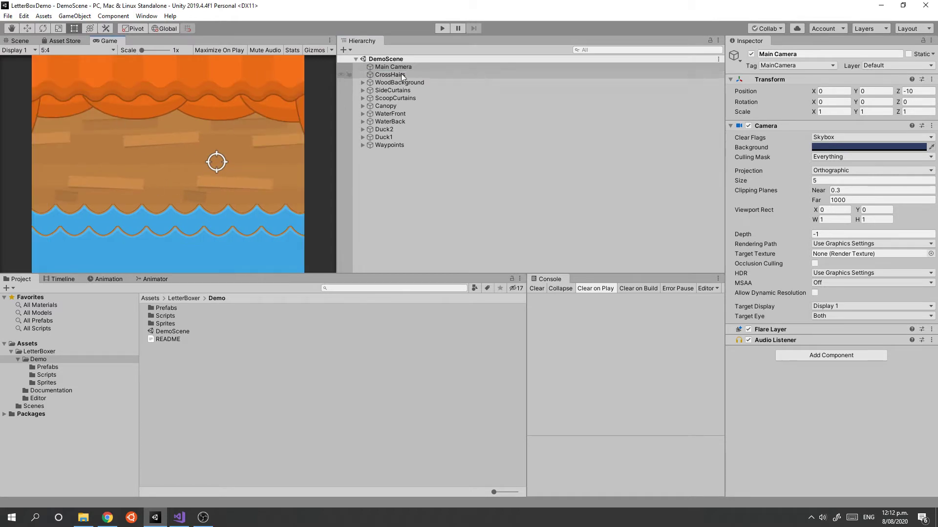
left_click(438, 29)
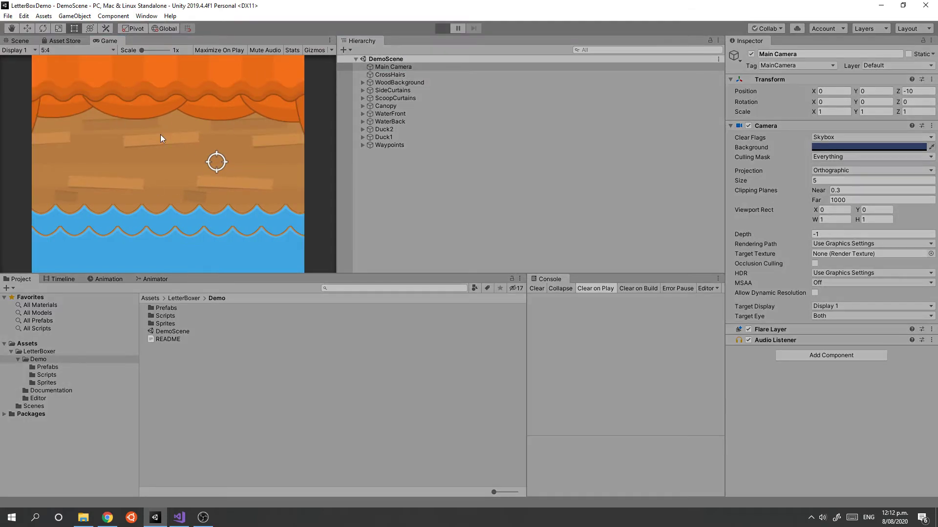
Preview at 3:2, 16:9, 5:4 and 9:16, then stop play and select Main Camera
left_click(55, 51)
left_click(64, 113)
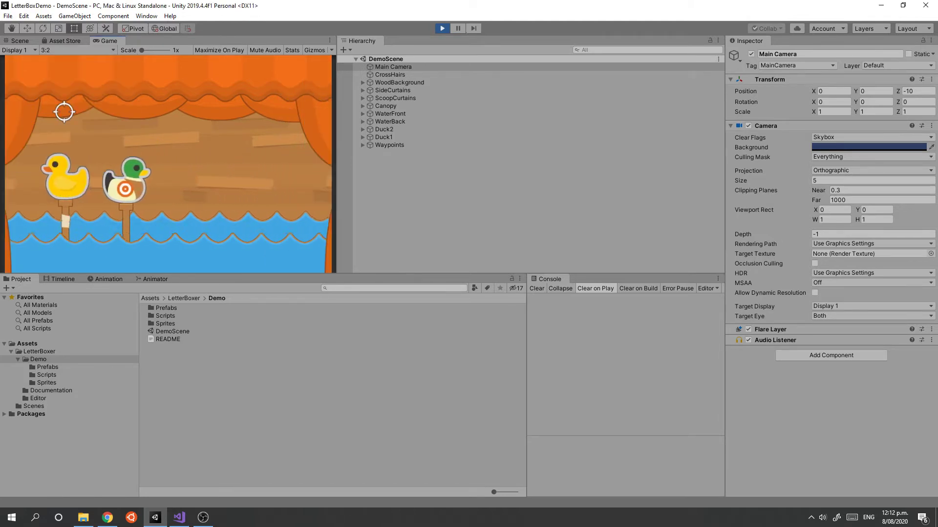
left_click(63, 49)
left_click(67, 124)
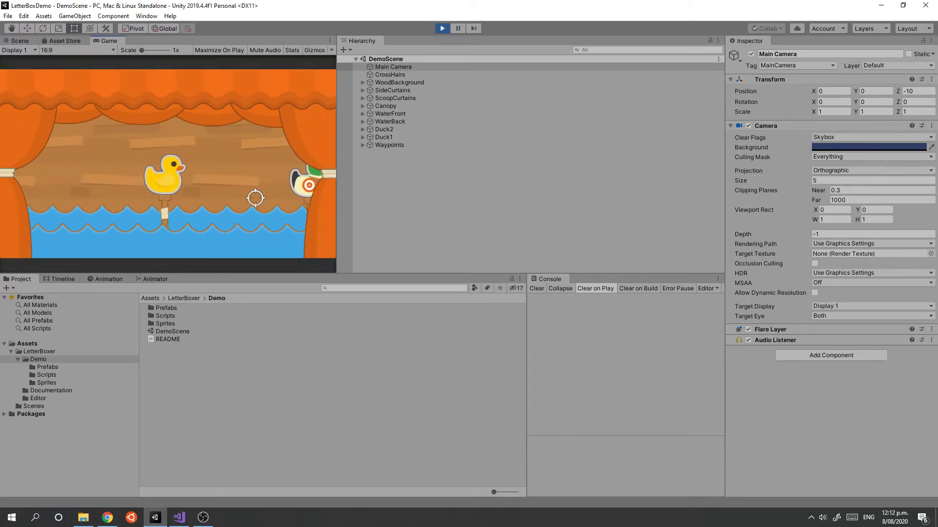
left_click(71, 51)
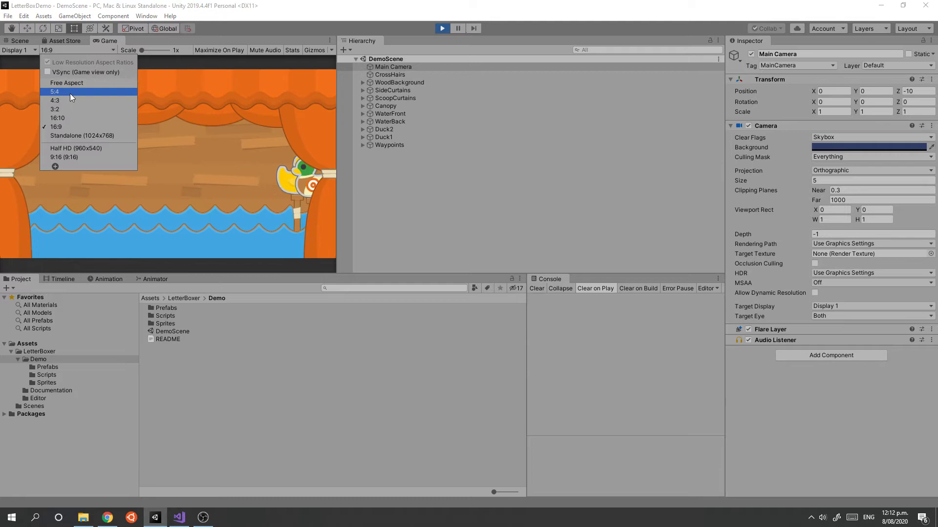
left_click(69, 93)
left_click(60, 50)
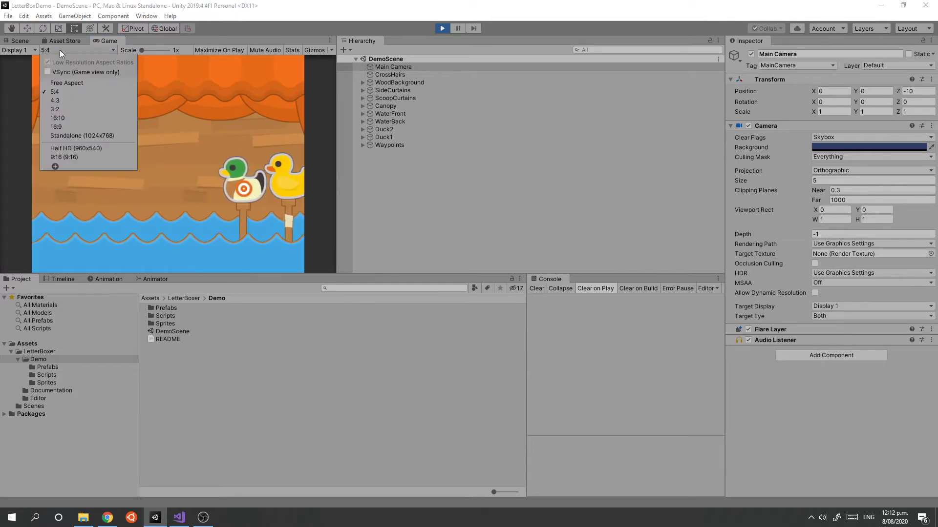
left_click(74, 156)
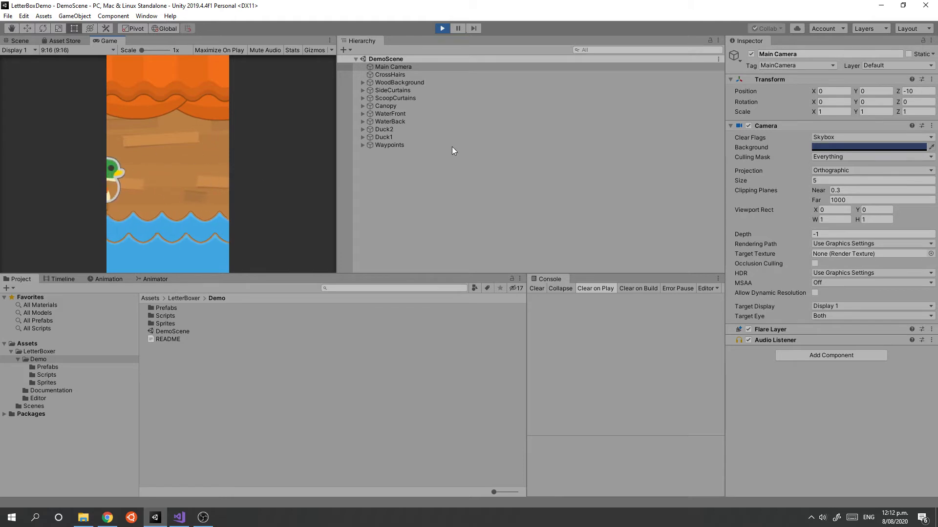
left_click(441, 28)
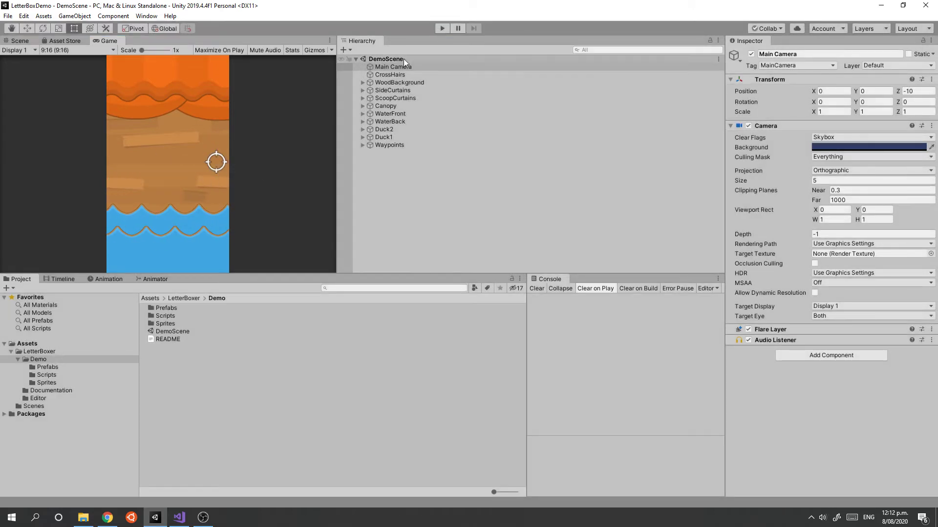
left_click(385, 66)
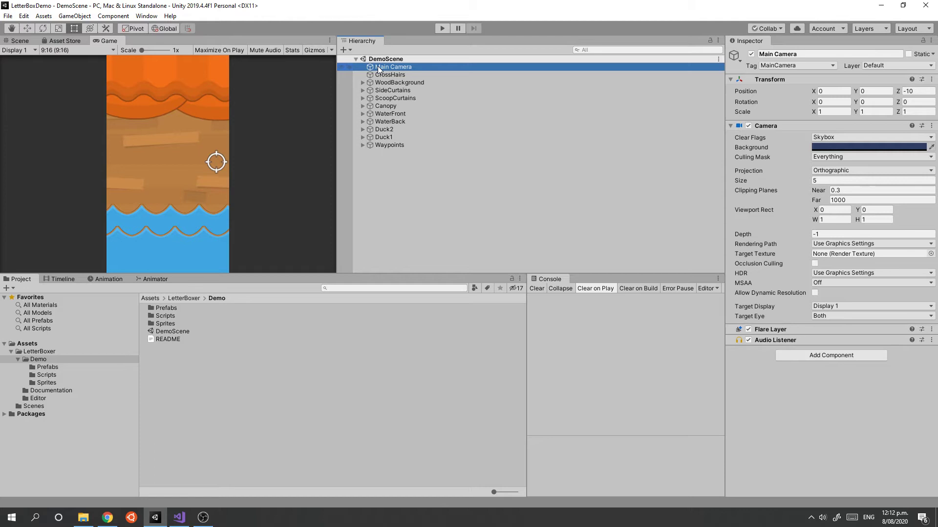
Add the Letter Boxer component to Main Camera and set the Game preview to 16:9
left_click(807, 355)
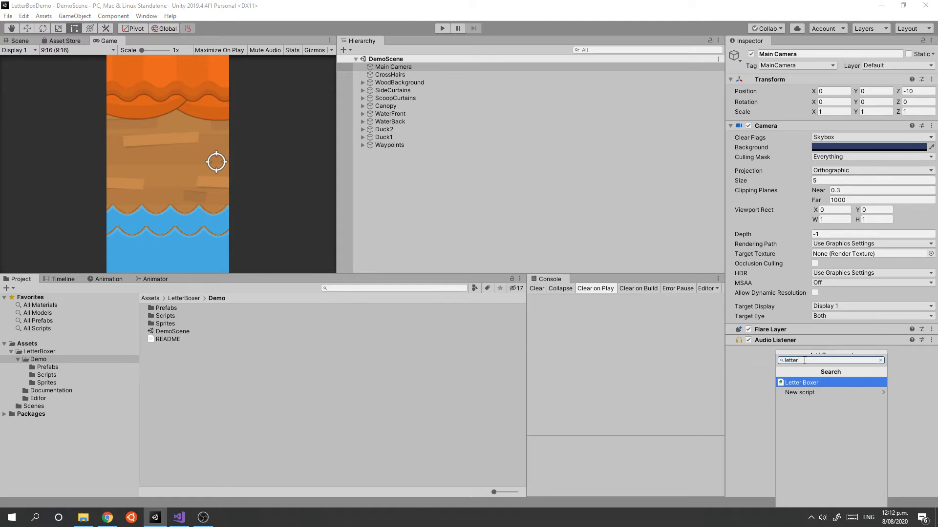
left_click(798, 383)
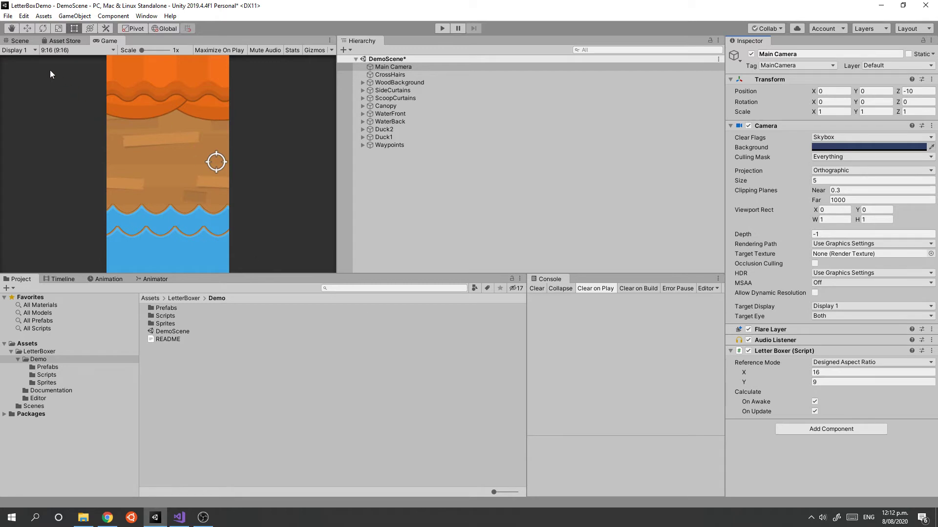
left_click(73, 50)
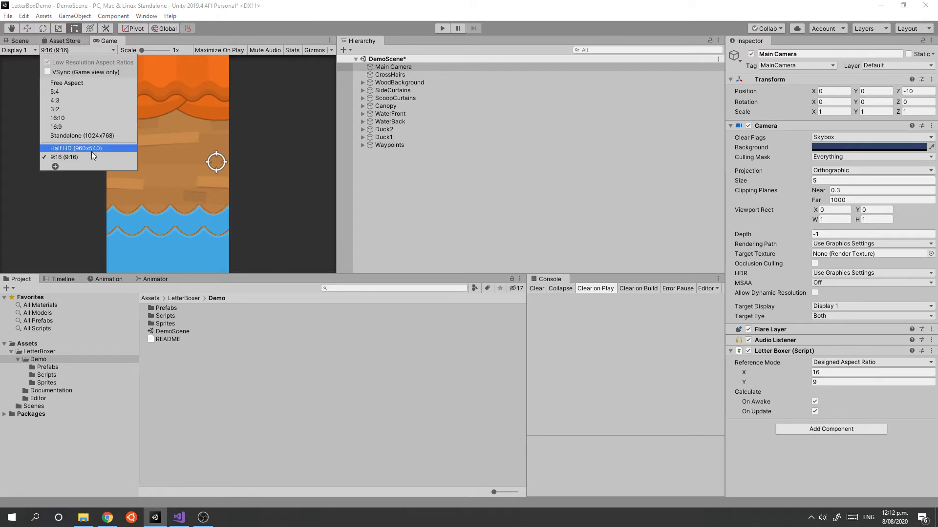
left_click(68, 127)
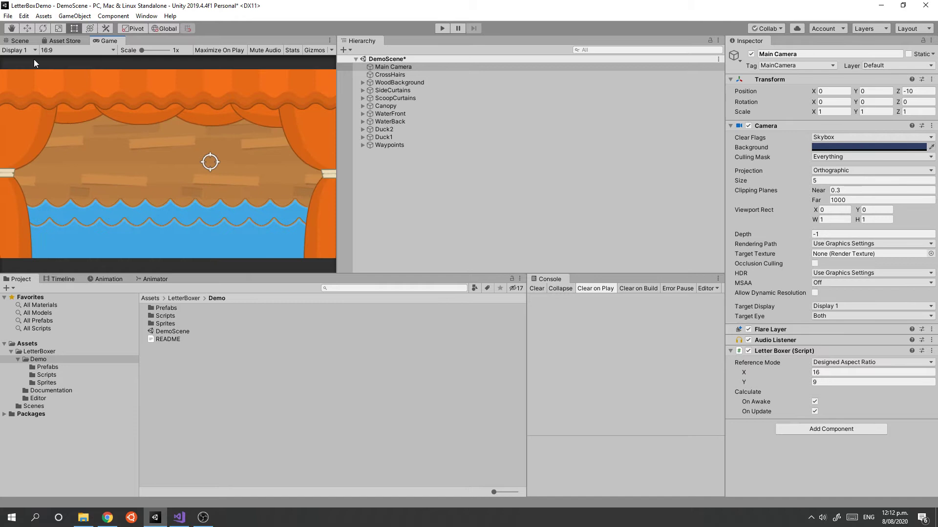
Confirm the Letter Boxer designed ratio values X 16 and Y 9
left_click(19, 41)
left_click(834, 374)
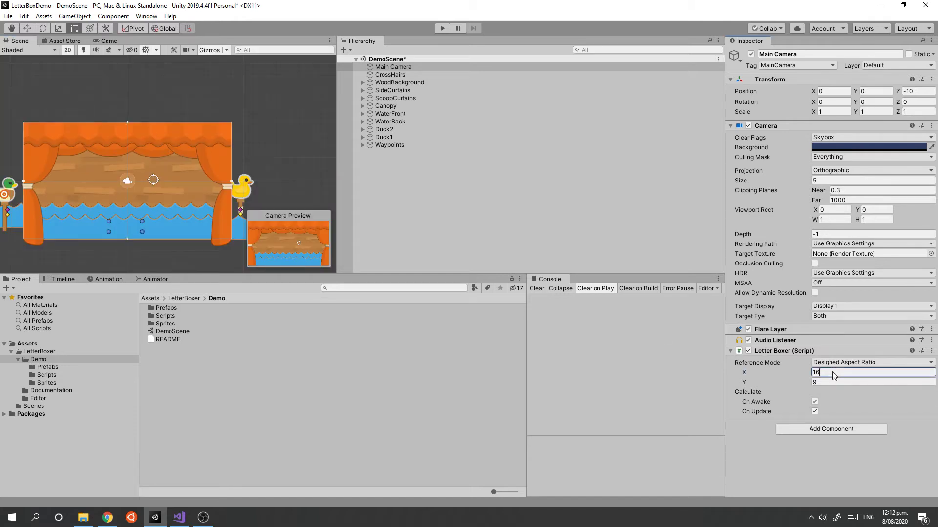
double_click(834, 373)
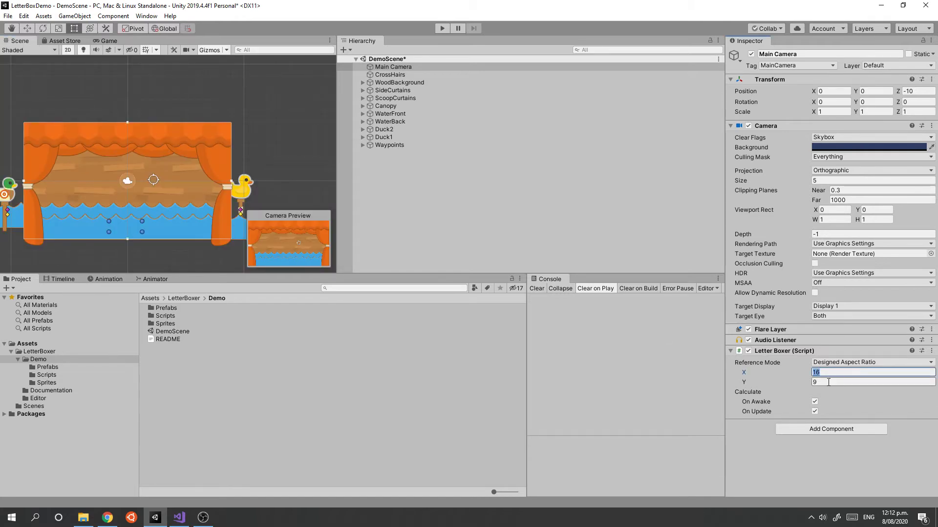
left_click(829, 382)
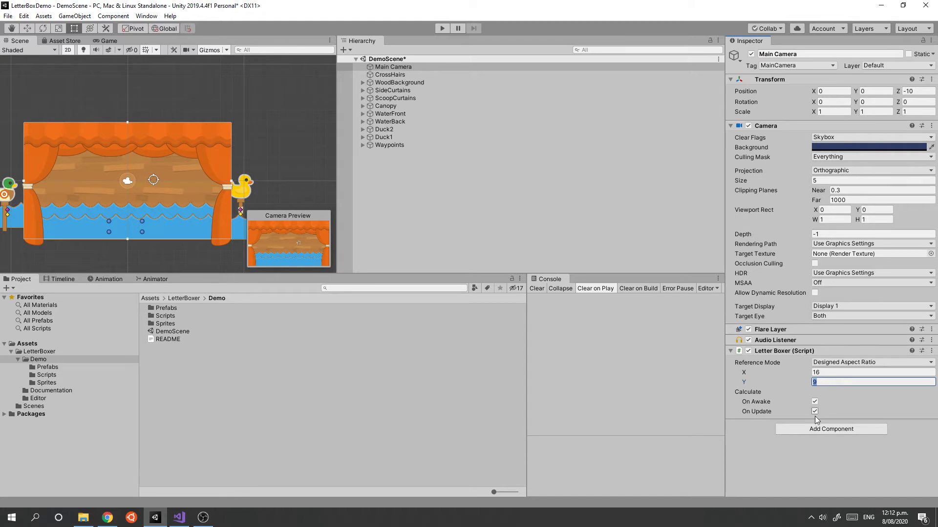
left_click(816, 461)
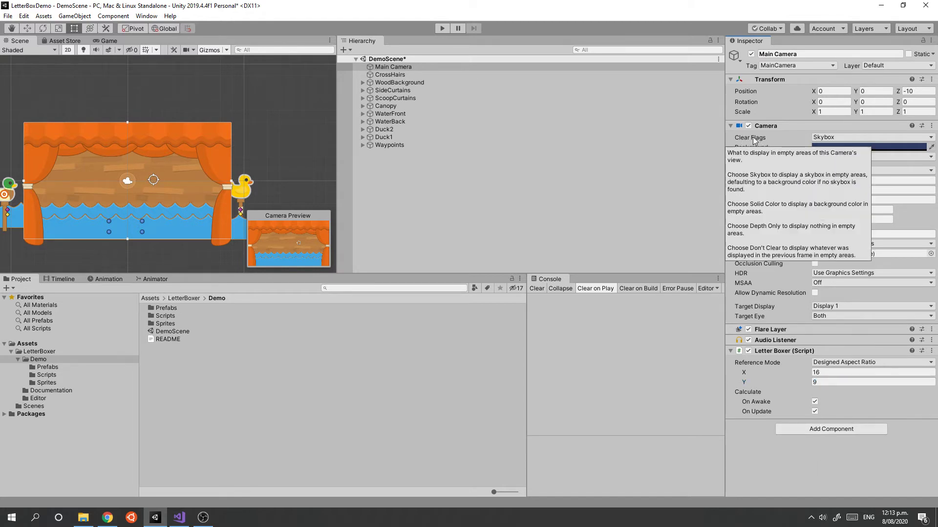
Set Main Camera's Clear Flags to Solid Color with a black (000000) background
left_click(836, 138)
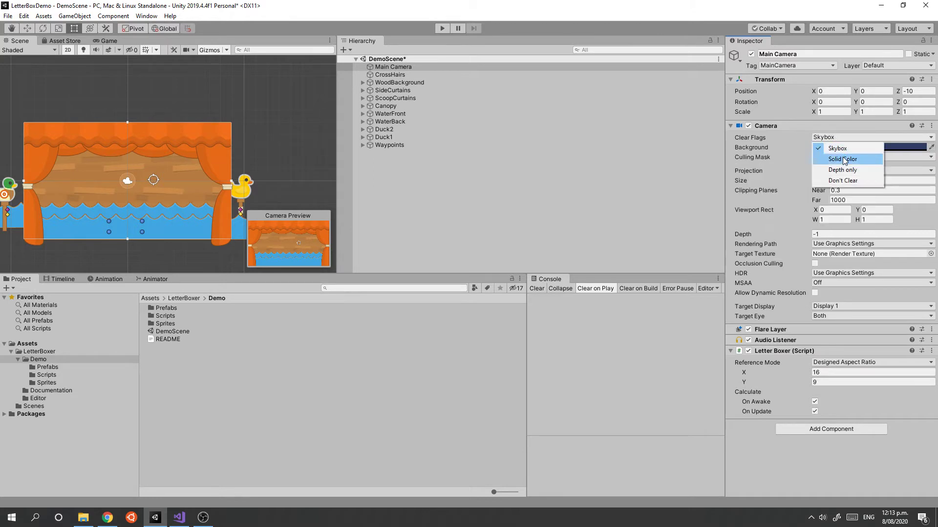
left_click(832, 156)
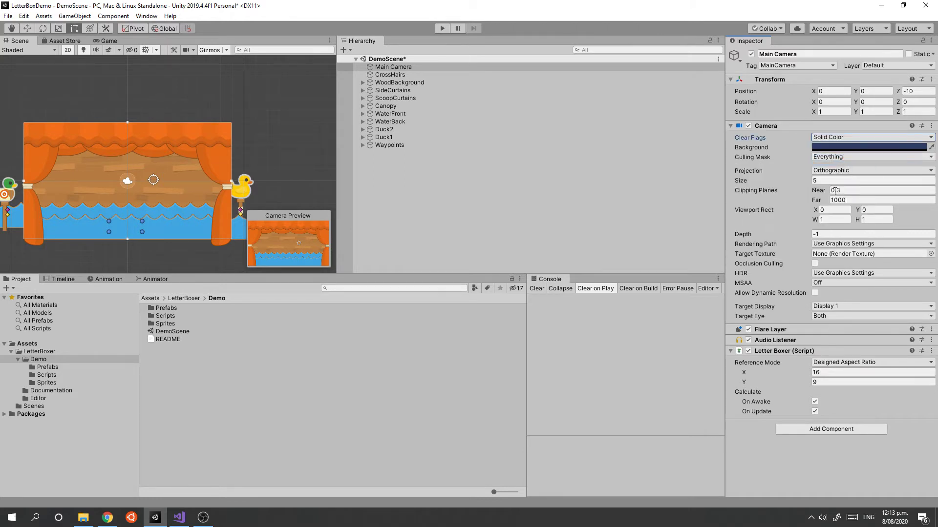
left_click(825, 147)
left_click_drag(311, 174, 285, 196)
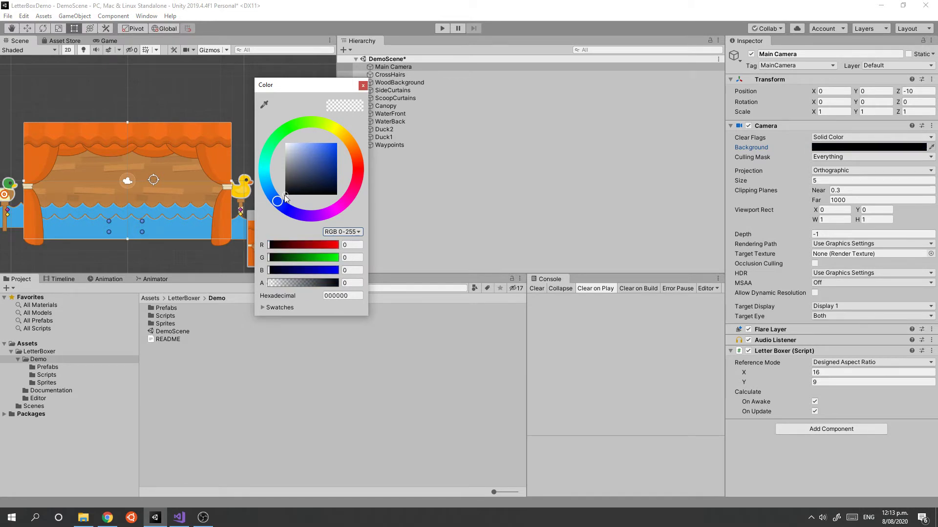
left_click(363, 85)
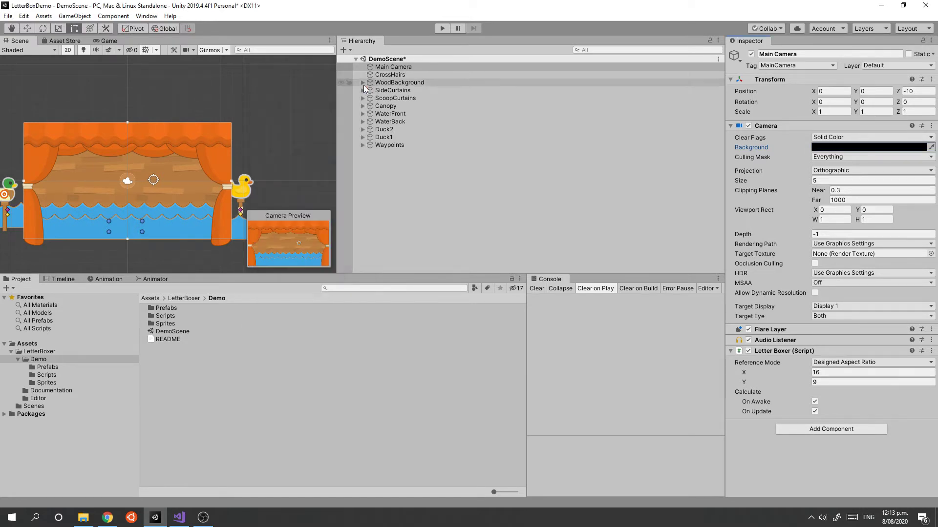
Play-test the letterboxed game at 5:4, 3:2 and 9:16, then stop play mode
left_click(441, 30)
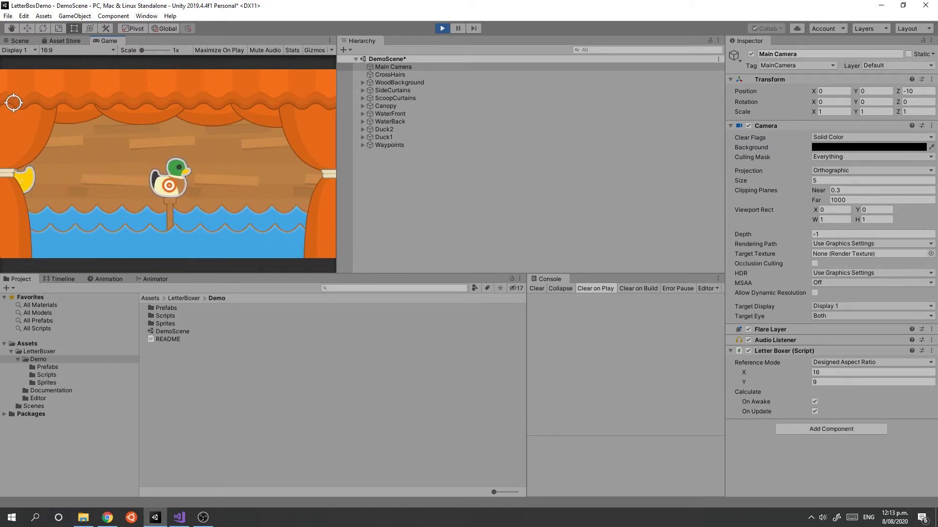
left_click(56, 51)
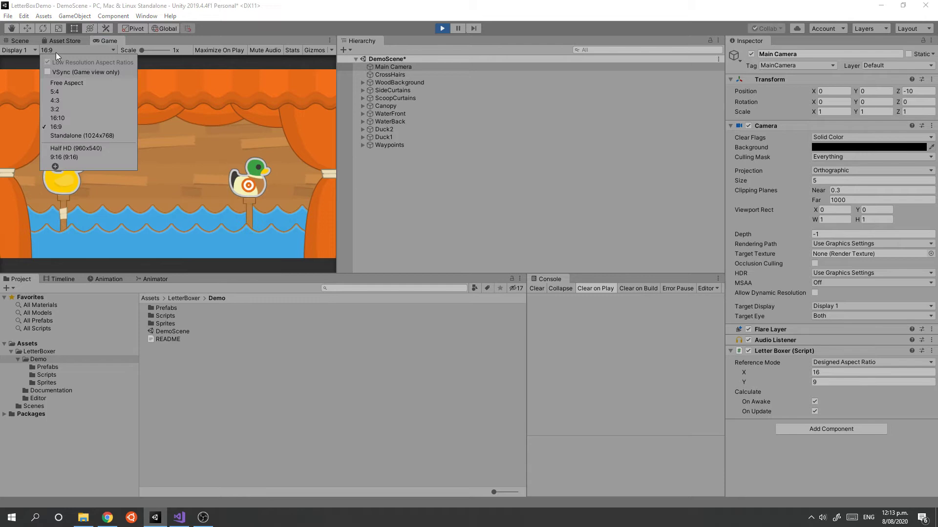
left_click(68, 92)
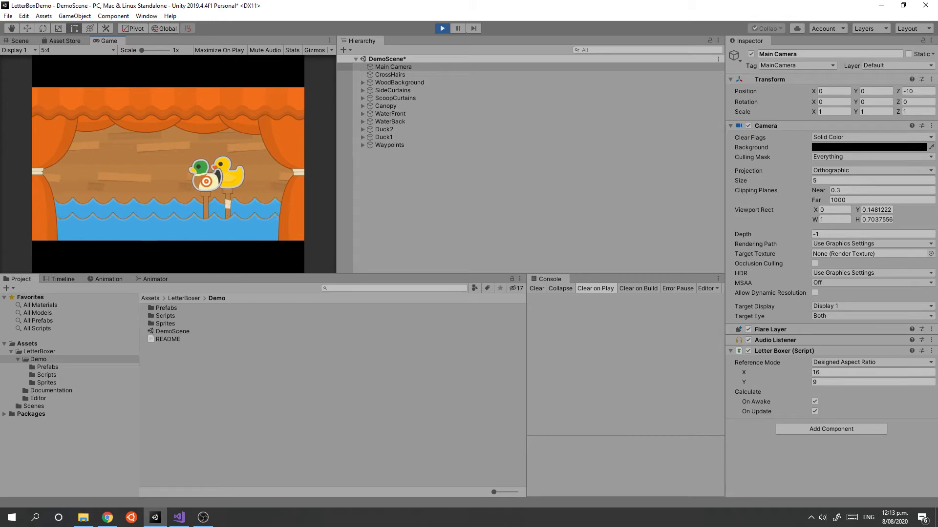
left_click(71, 50)
left_click(71, 95)
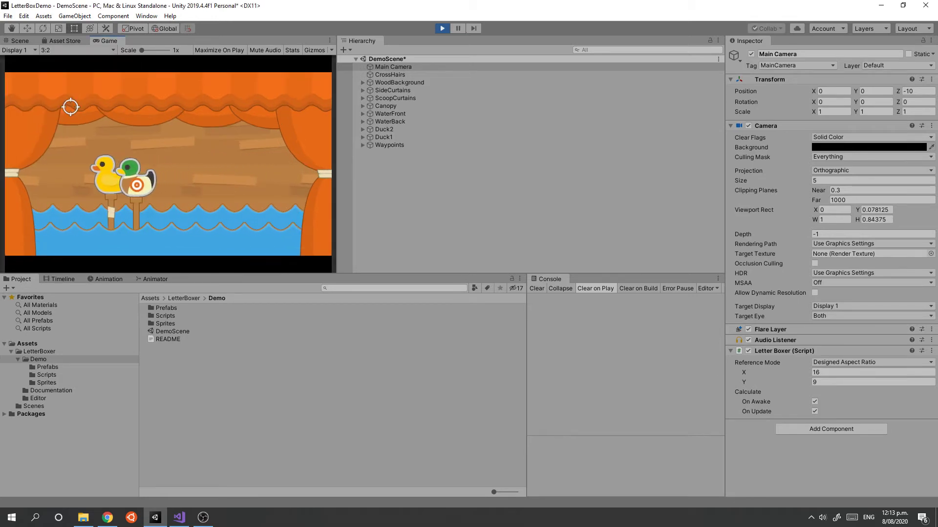
left_click(71, 50)
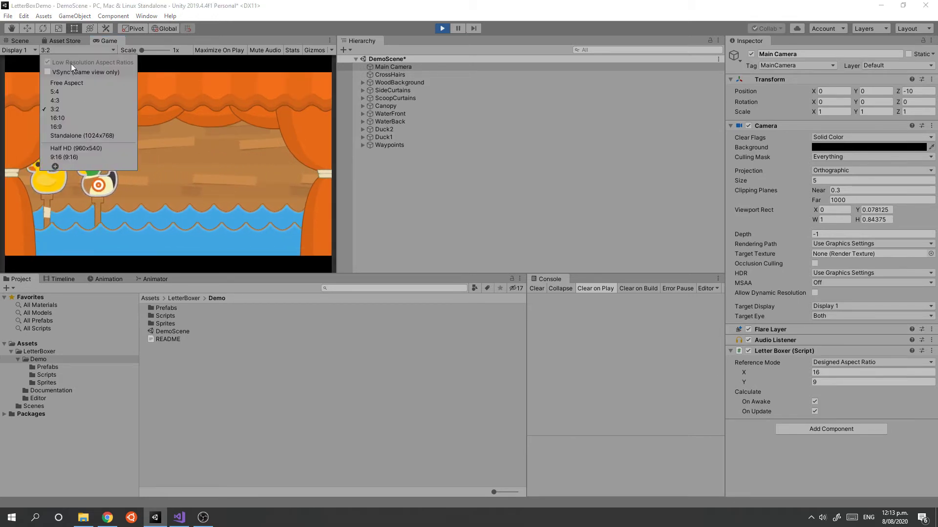
left_click(92, 156)
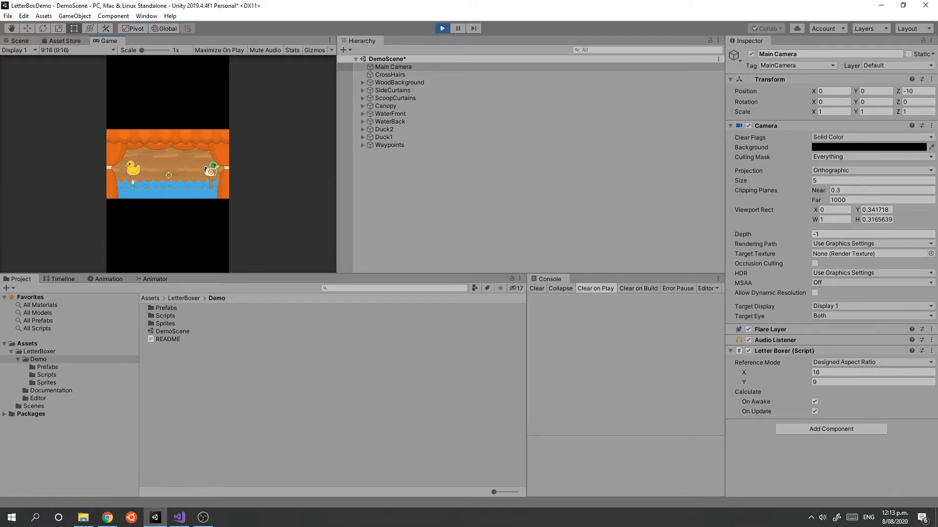
left_click(441, 29)
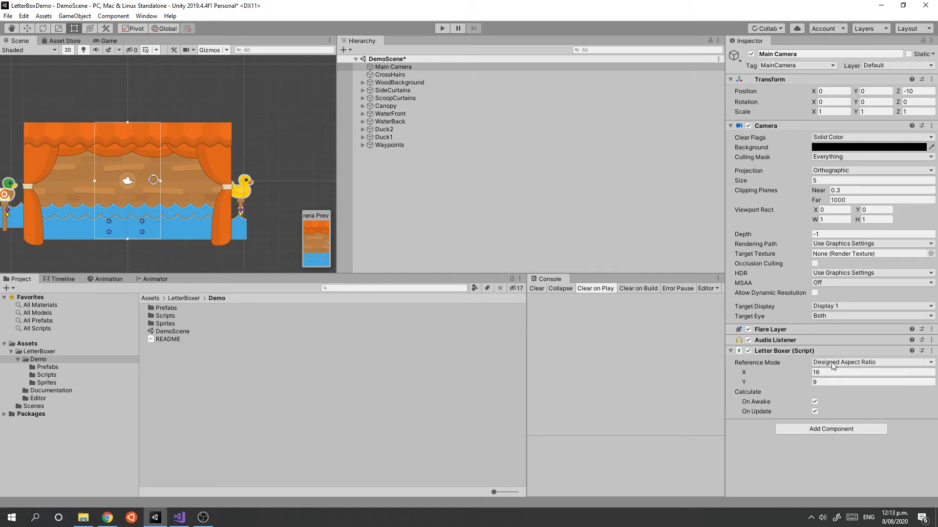
Set Letter Boxer's Reference Mode to Designed Aspect Ratio (16 by 9) and save DemoScene
left_click(850, 362)
left_click(845, 384)
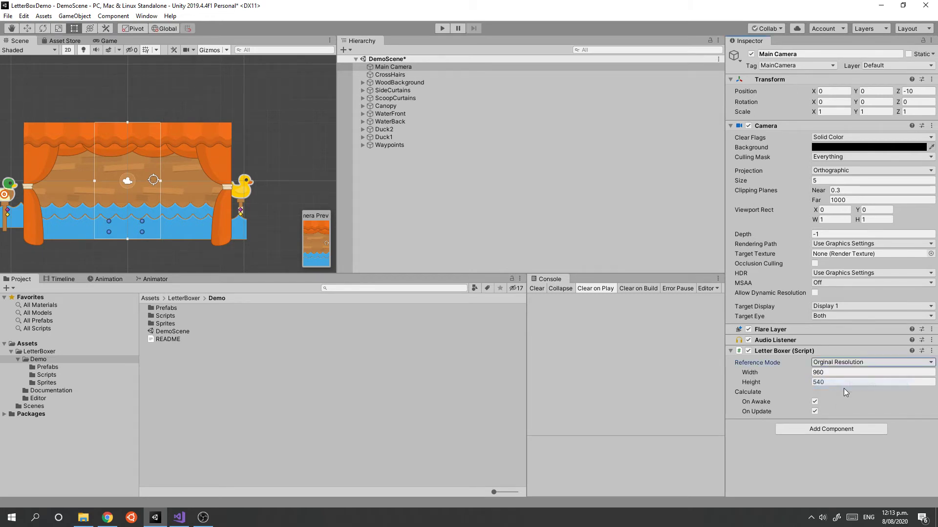
left_click(831, 365)
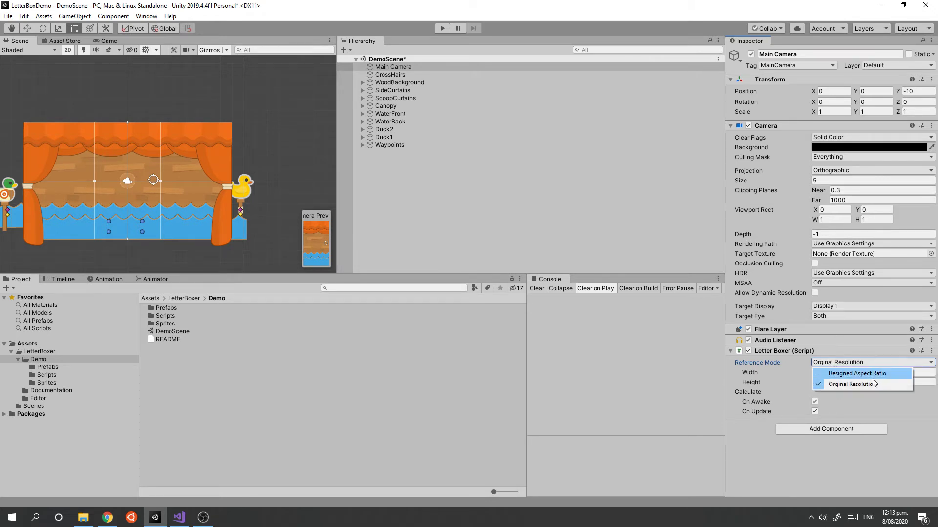
left_click(869, 374)
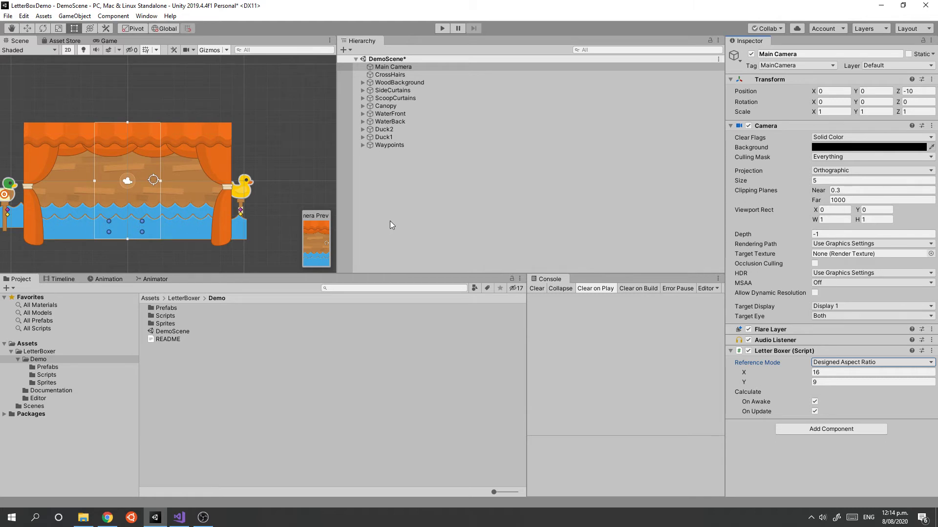
scroll(277, 157, "down", 3)
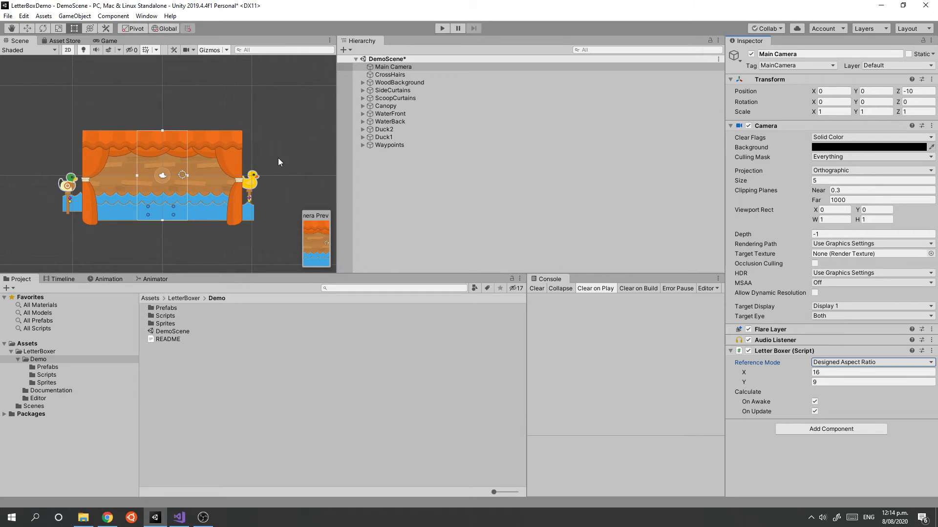
key("ctrl+s")
Create a UI Text object, which adds a Canvas and EventSystem, and focus the view on it
left_click(74, 17)
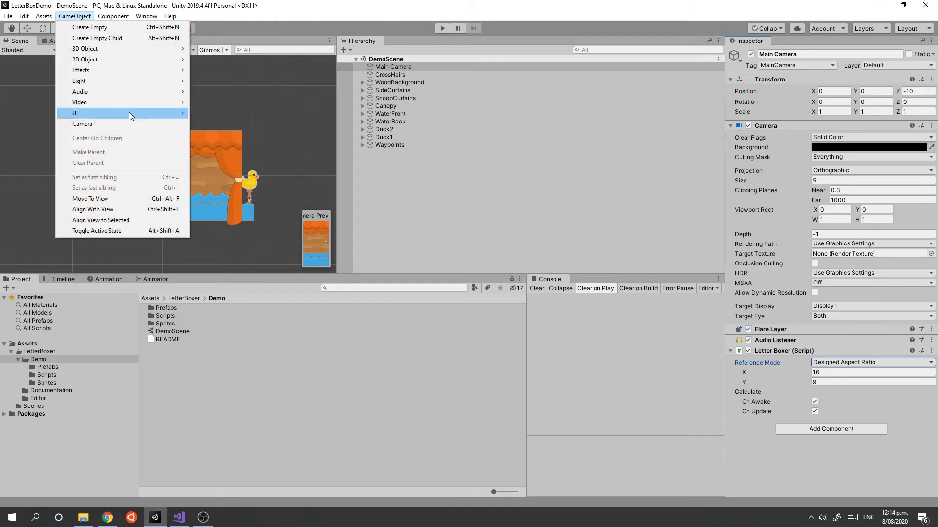
mouse_move(130, 114)
left_click(235, 112)
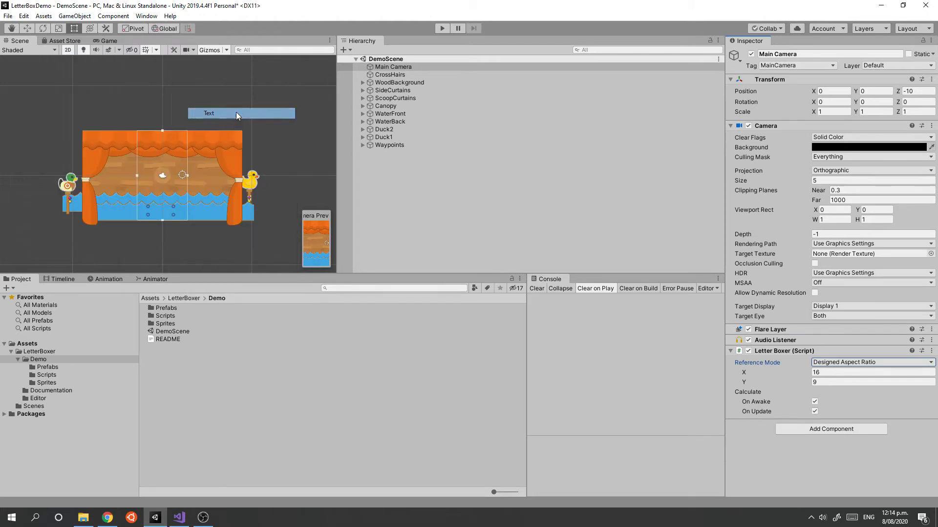
key("f")
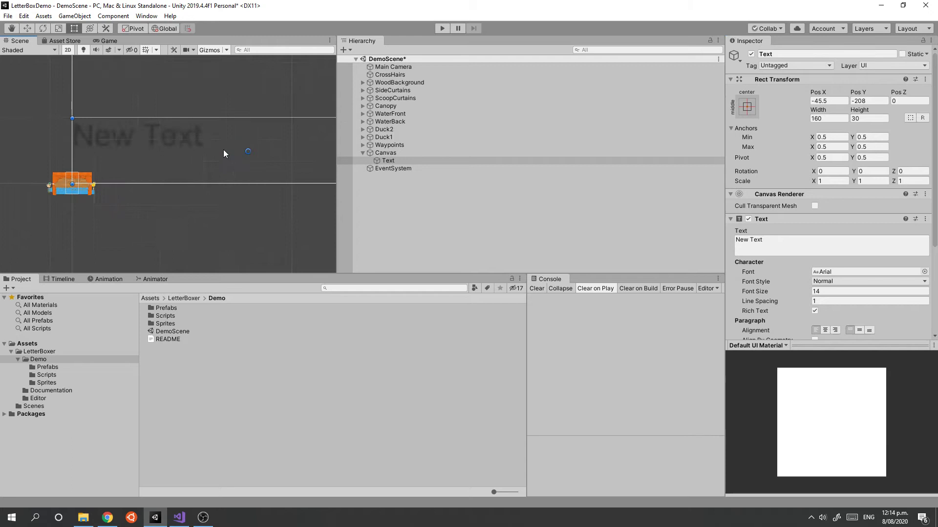
scroll(224, 150, "down", 5)
scroll(216, 143, "down", 4)
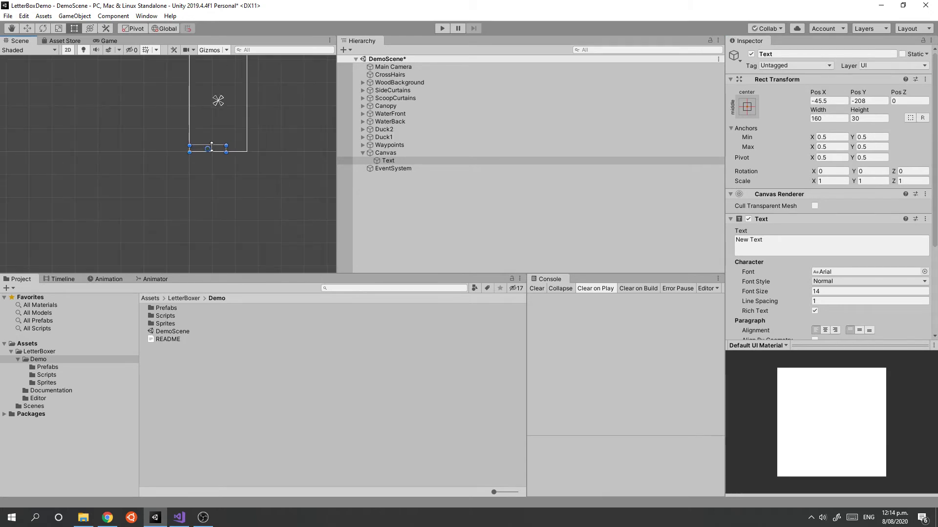
Anchor the text to the Canvas's top-right corner, placing it at -80, -15
left_click(747, 108)
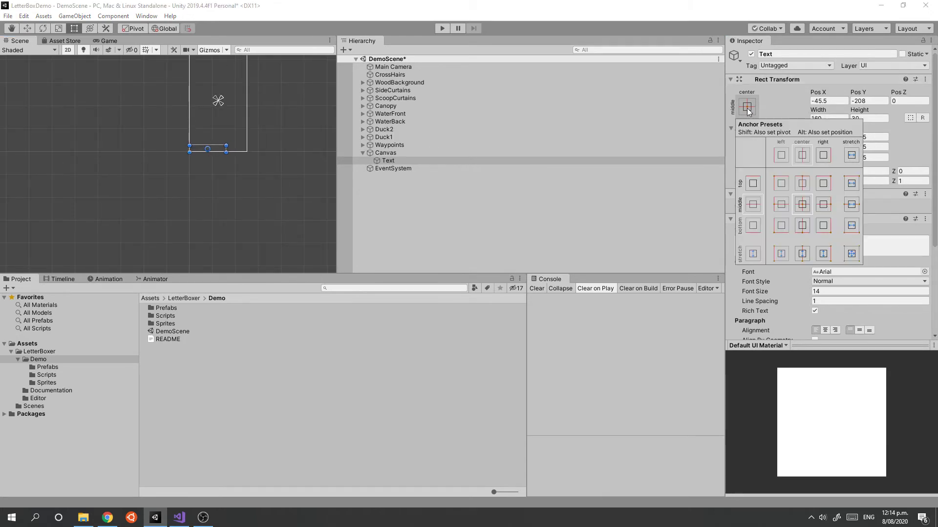
left_click(823, 155)
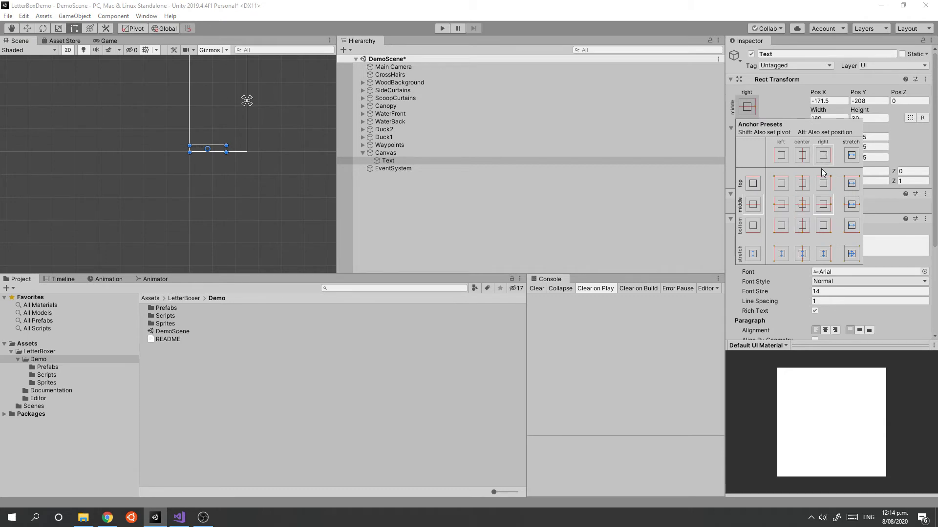
left_click(823, 183)
left_click(823, 183, "alt")
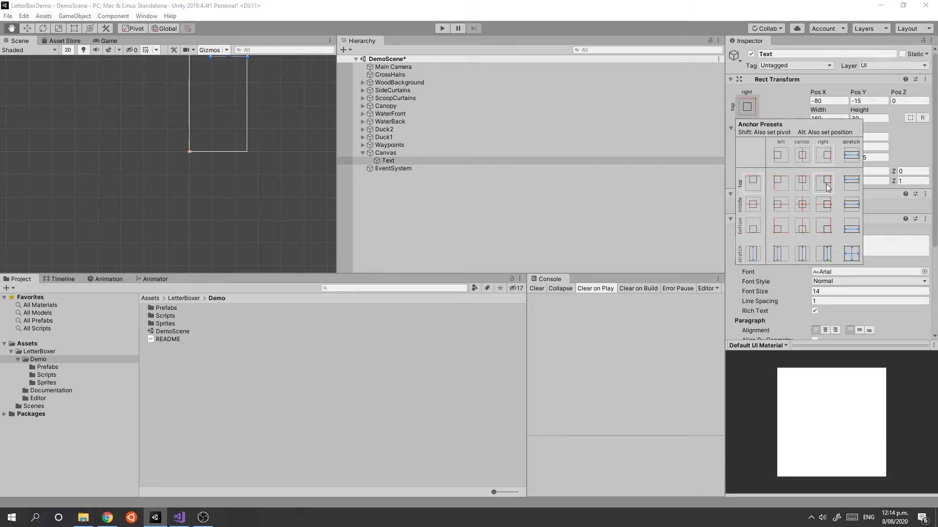
left_click(262, 166)
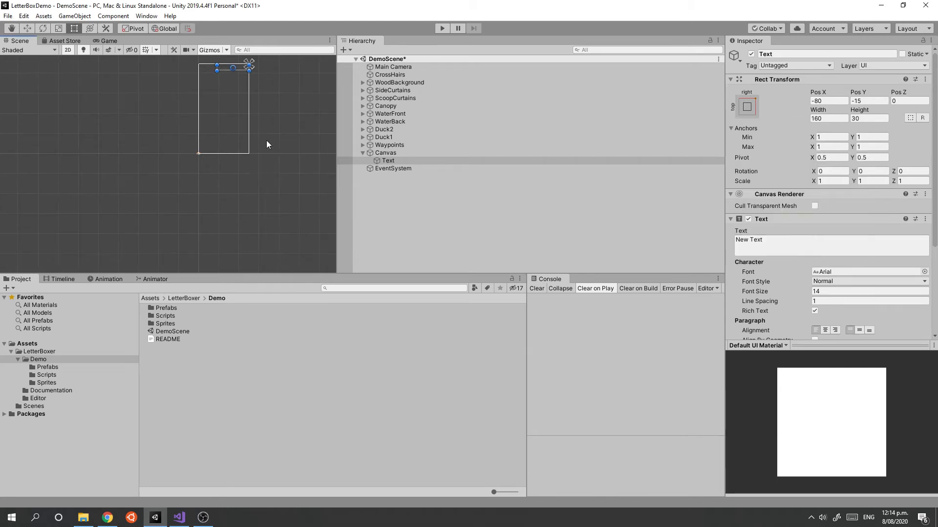
scroll(267, 144, "up", 5)
middle_click_drag(241, 172, 254, 186)
scroll(255, 186, "up", 3)
Preview the Game view at 16:9, then return to the Scene view
left_click(104, 41)
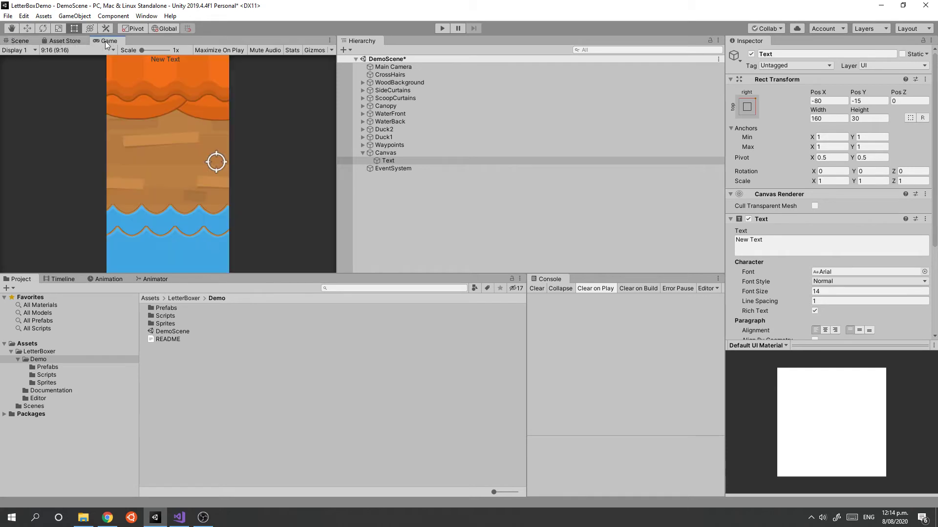
left_click(68, 50)
left_click(83, 123)
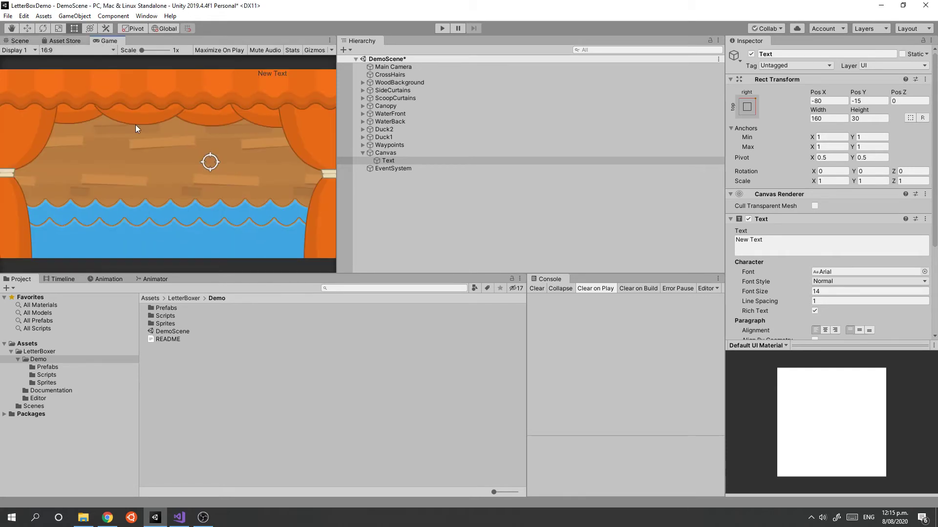
left_click(20, 41)
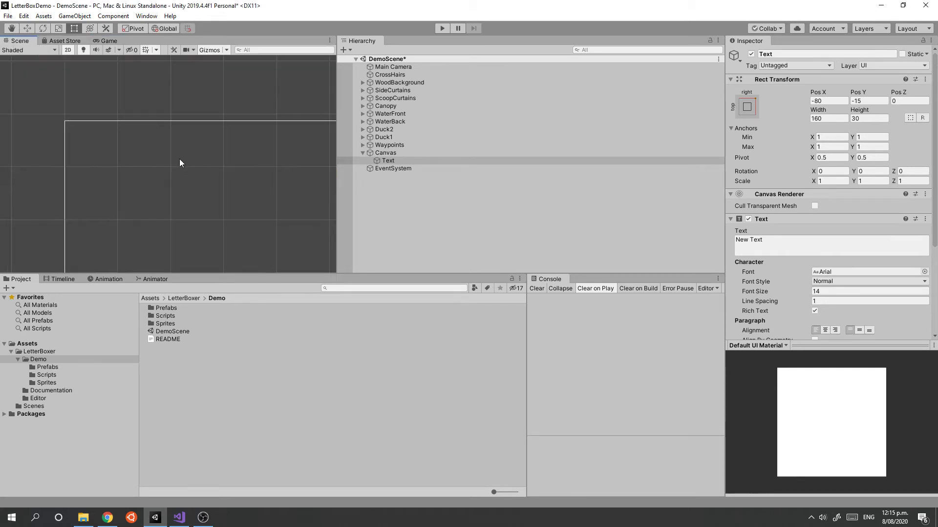
Change the text to 'Score: 100' in white with font size 20
left_click(791, 239)
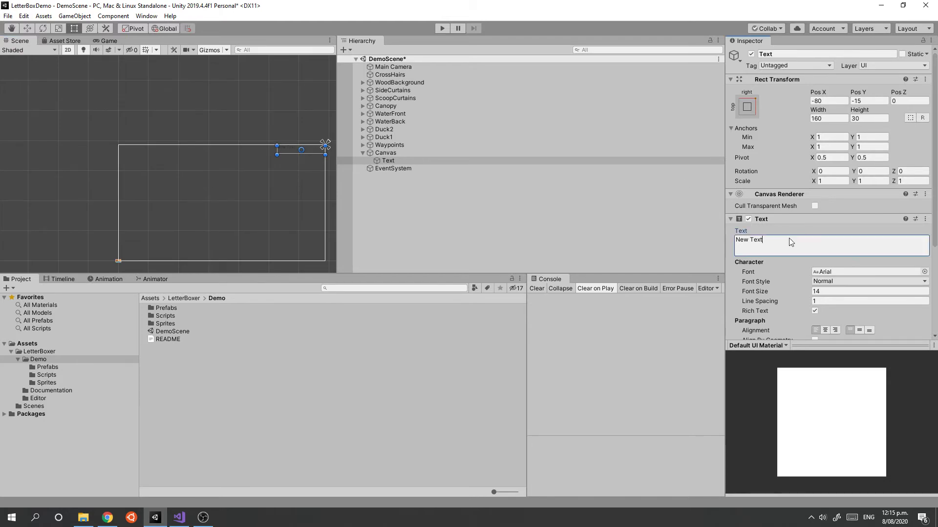
type("Score: 100")
scroll(825, 257, "down", 5)
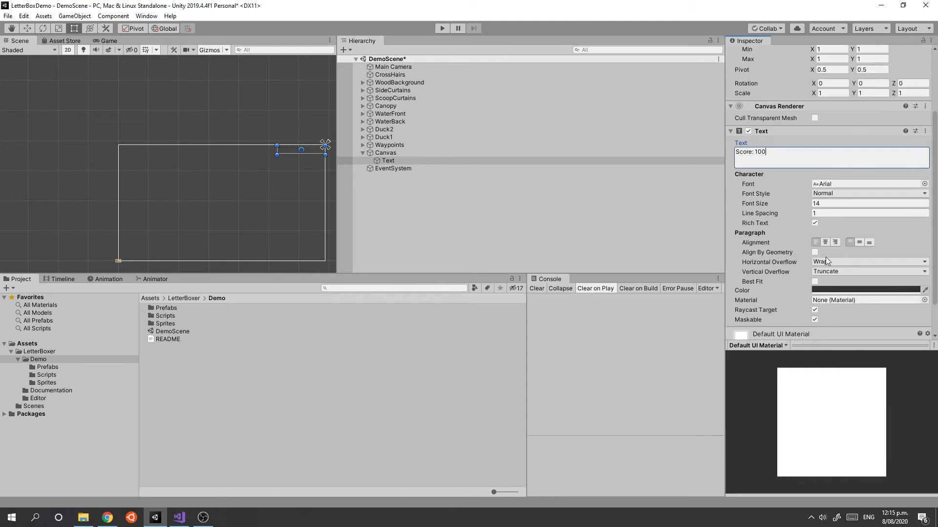
left_click(820, 251)
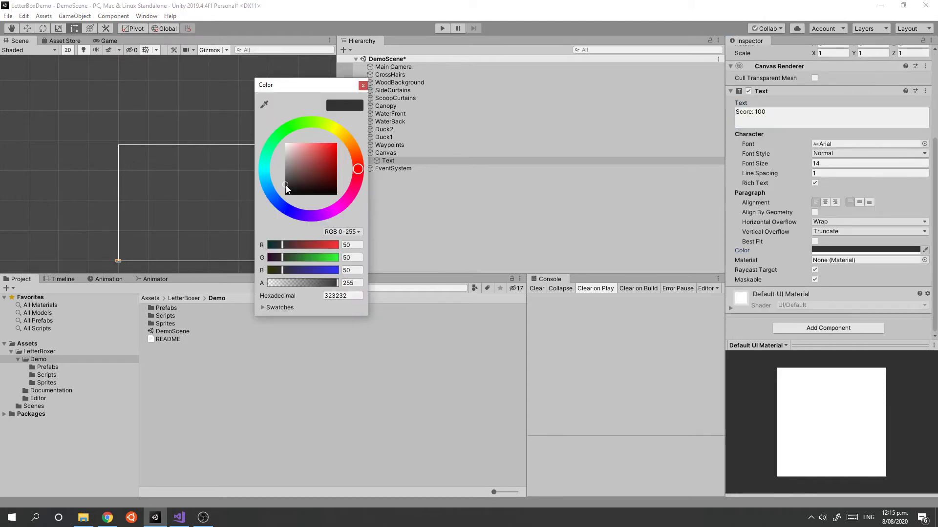
left_click_drag(286, 186, 285, 144)
left_click(363, 86)
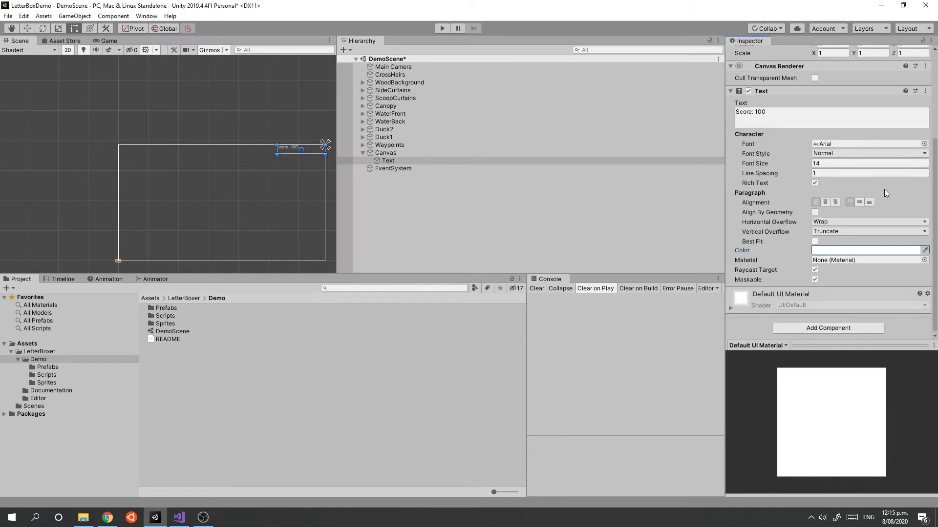
type("20")
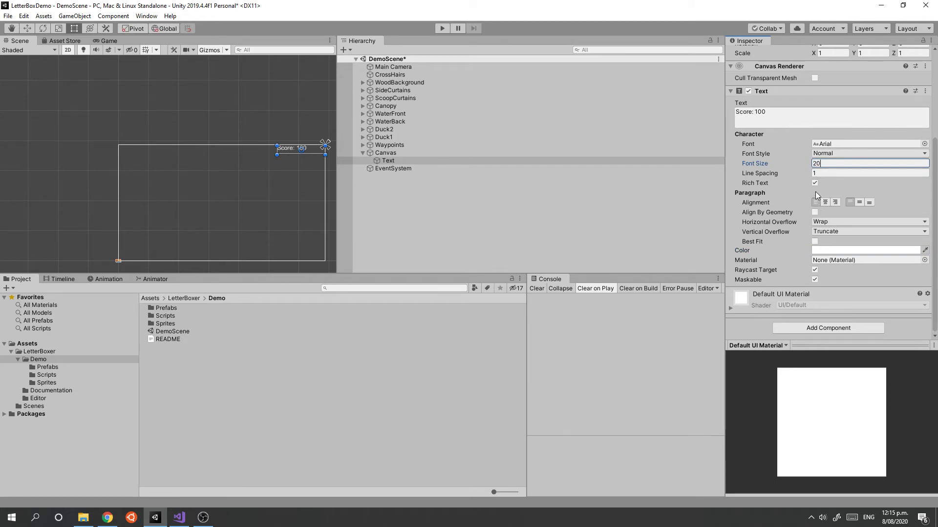
Enable Best Fit on the score text, then play-test it at 4:3, 9:16 and 16:9
left_click(814, 241)
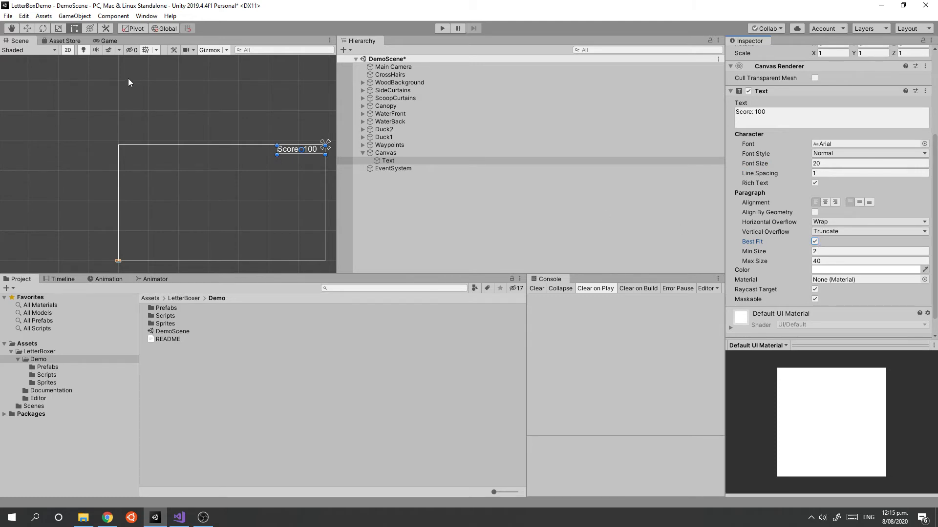
left_click(443, 30)
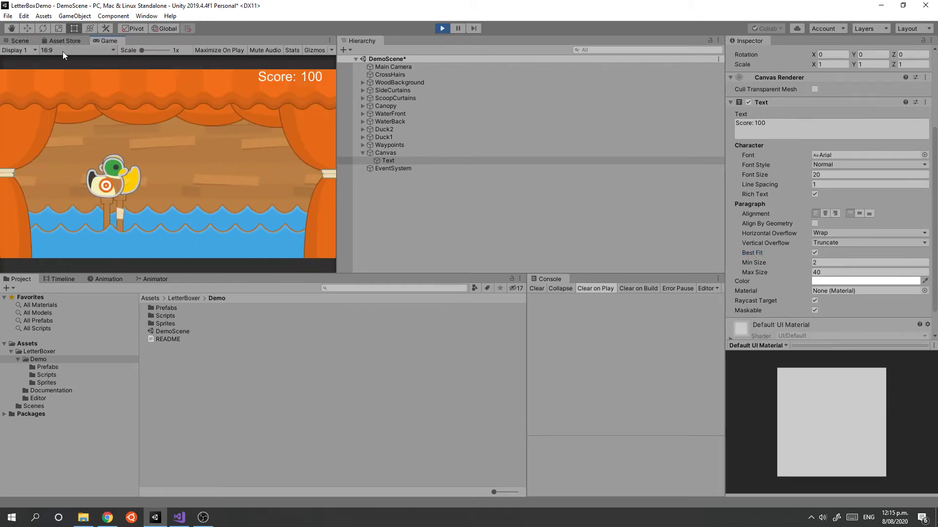
left_click(63, 51)
left_click(69, 104)
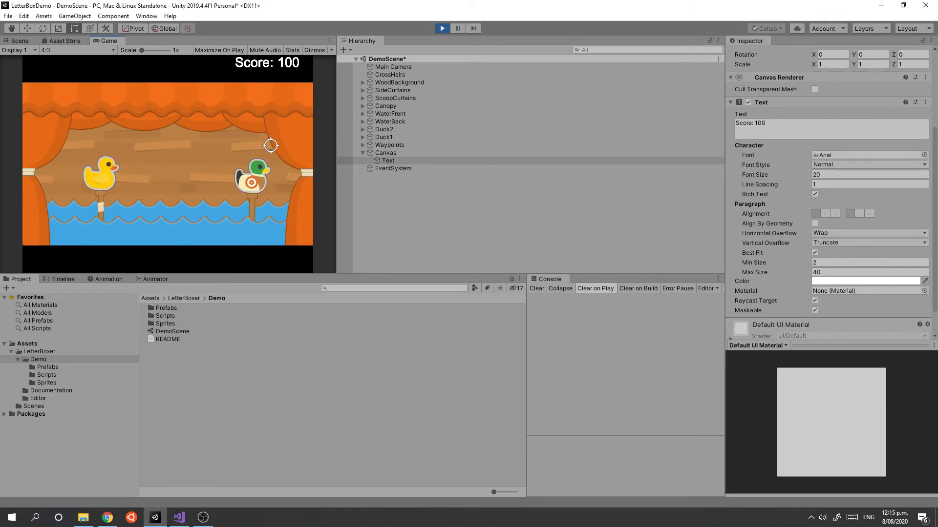
left_click(73, 51)
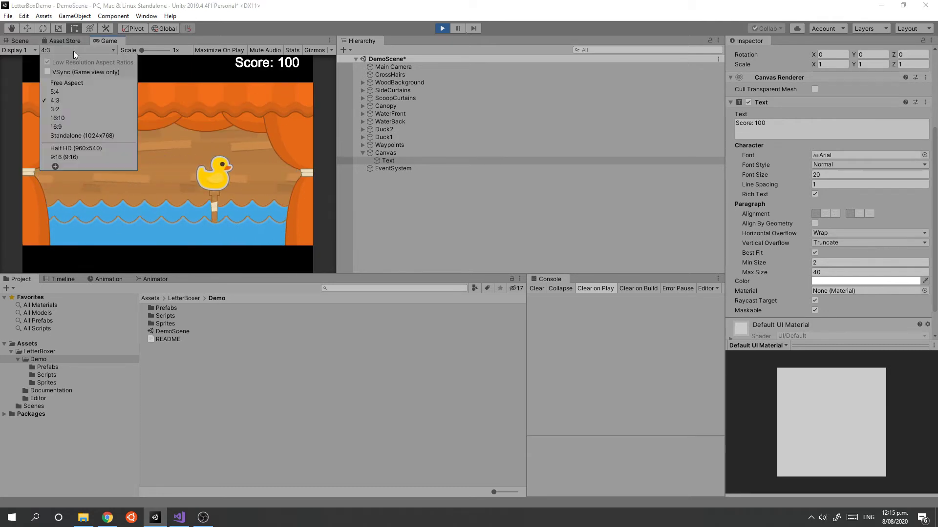
left_click(80, 145)
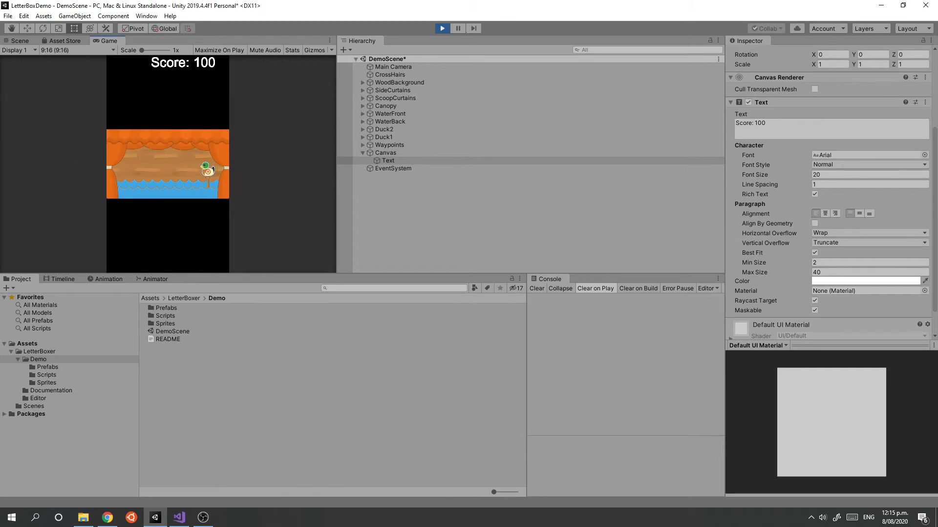
left_click(58, 51)
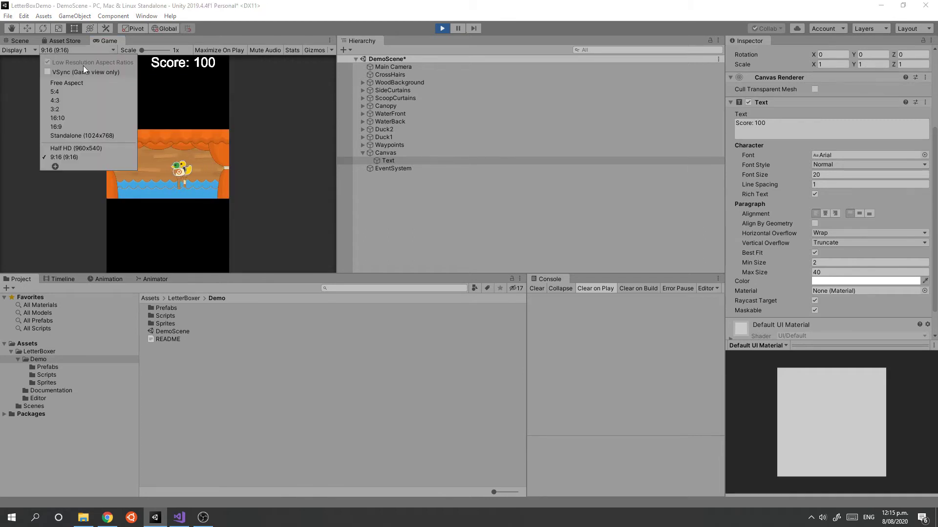
left_click(69, 127)
Stop play mode and switch the Canvas to Screen Space - Camera using Main Camera
left_click(441, 28)
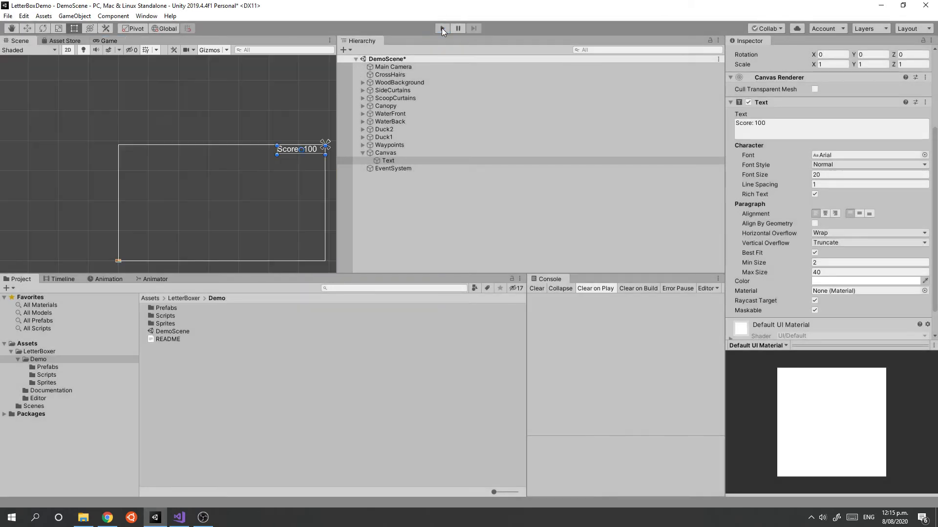
left_click(385, 154)
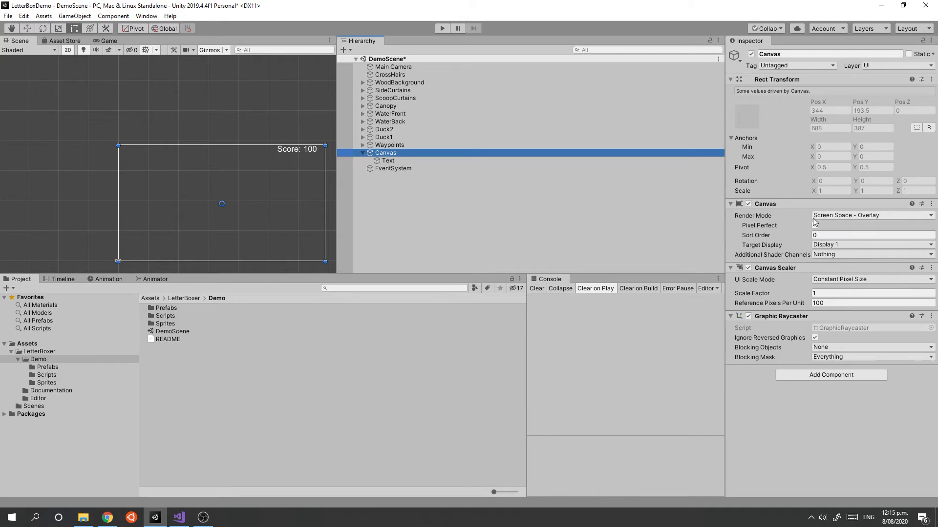
left_click(864, 218)
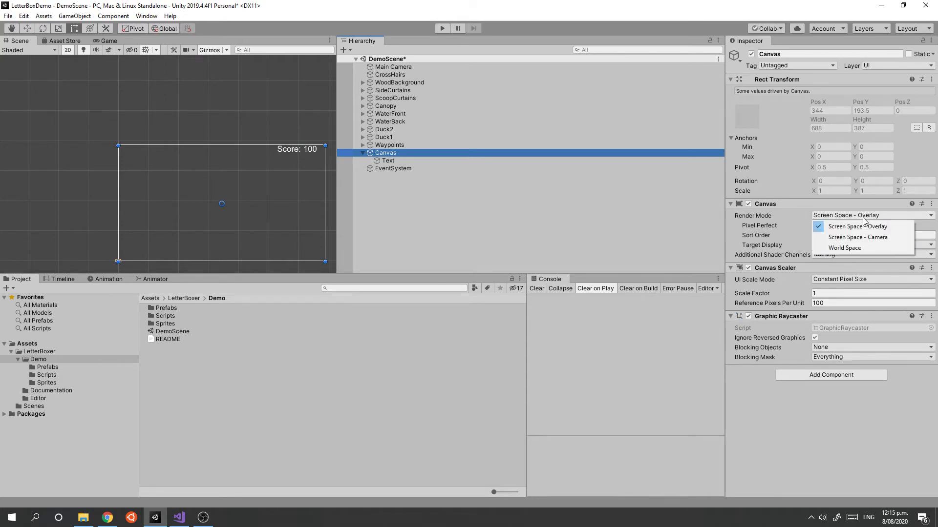
left_click(869, 239)
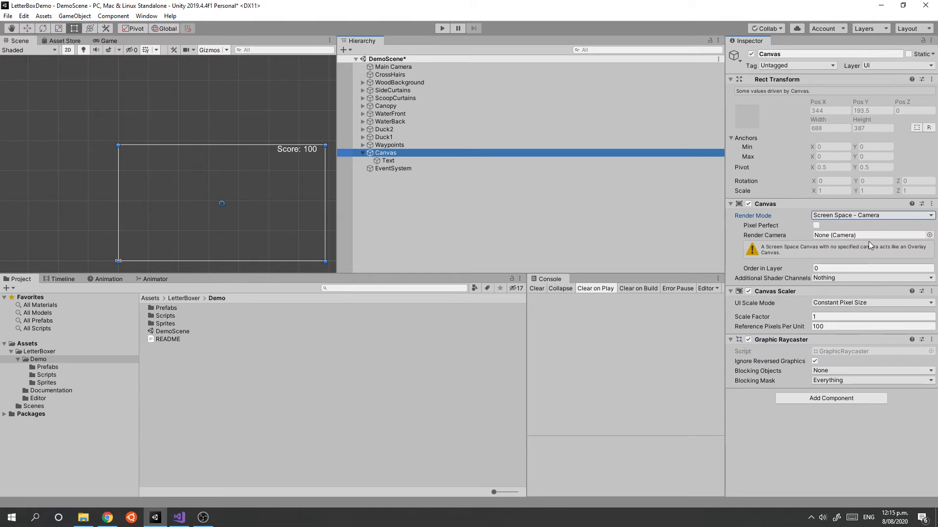
left_click_drag(390, 68, 830, 237)
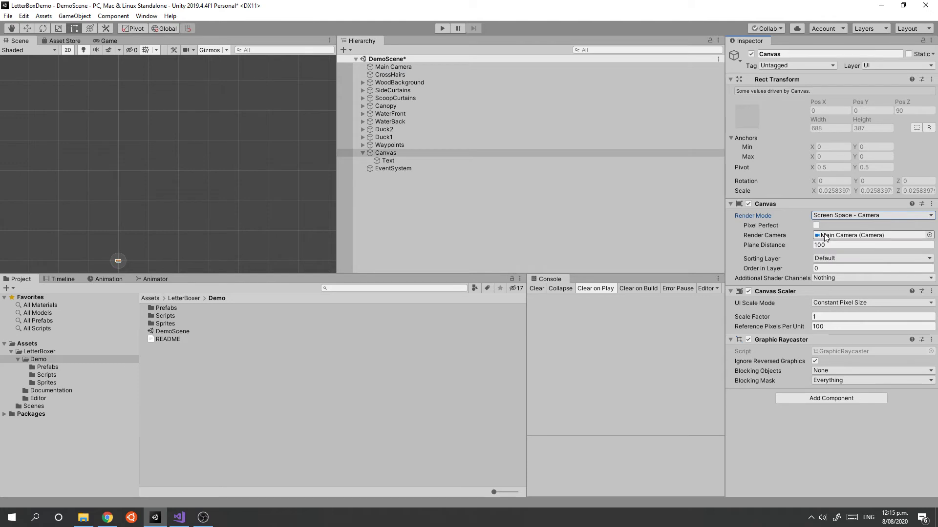
left_click(821, 270)
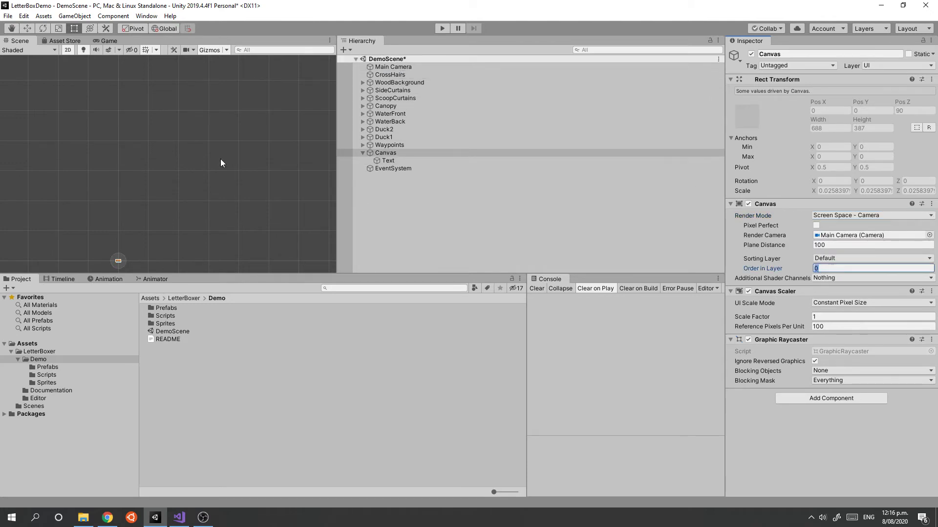
Frame the stage in the Scene view, set Canvas Order in Layer to 100, and run the game
left_click(147, 246)
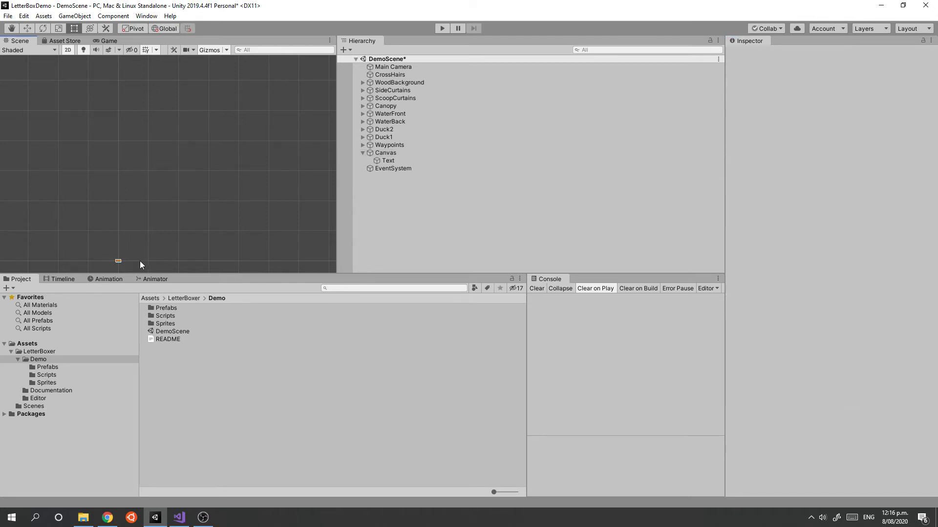
middle_click_drag(142, 234, 211, 140)
scroll(220, 176, "up", 5)
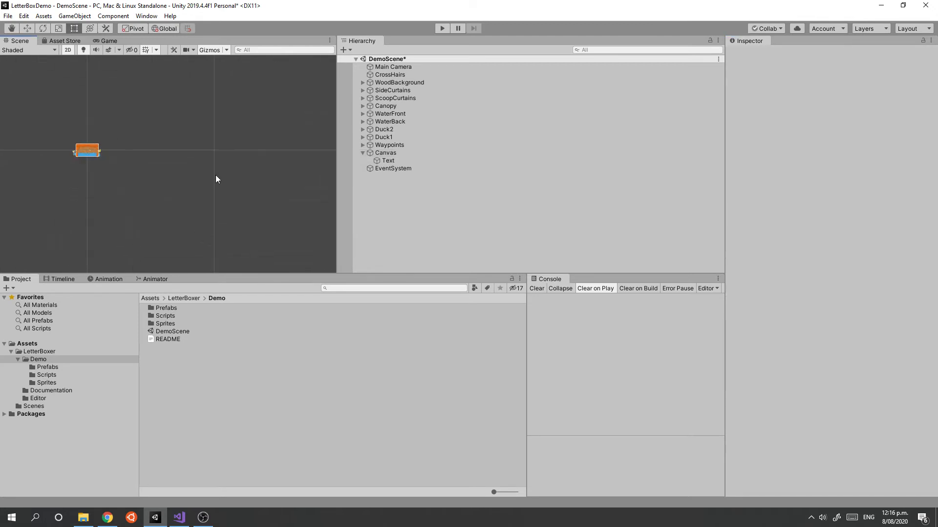
scroll(215, 175, "up", 2)
middle_click_drag(86, 91, 216, 134)
scroll(219, 137, "up", 2)
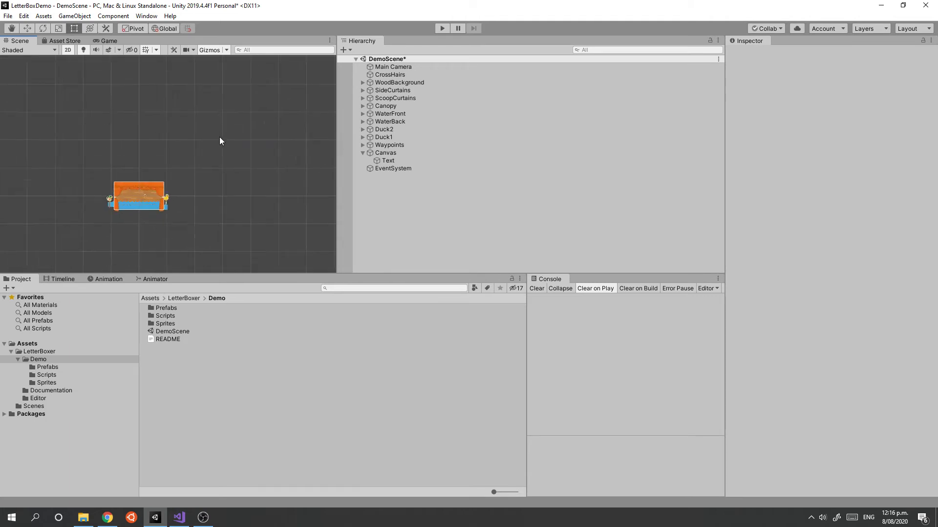
scroll(218, 137, "up", 2)
middle_click_drag(201, 203, 251, 126)
scroll(254, 143, "up", 3)
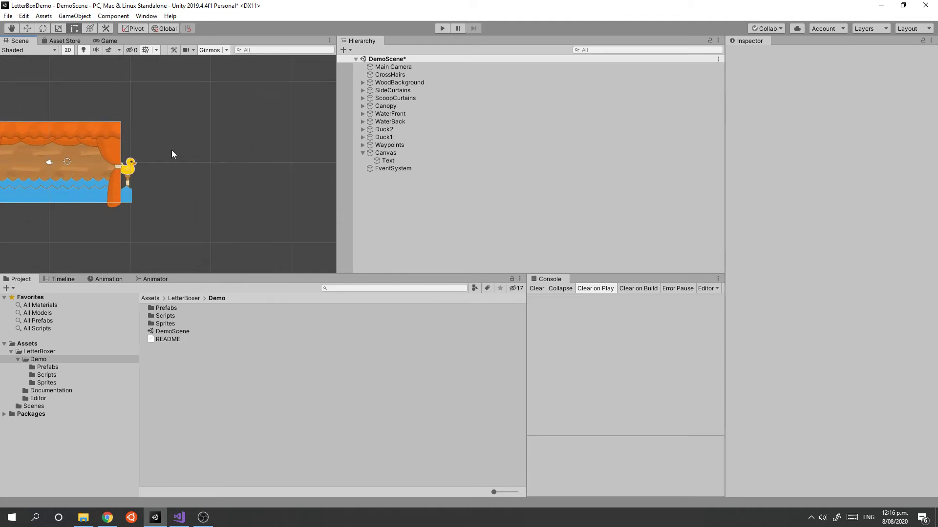
middle_click_drag(172, 151, 260, 151)
left_click(388, 153)
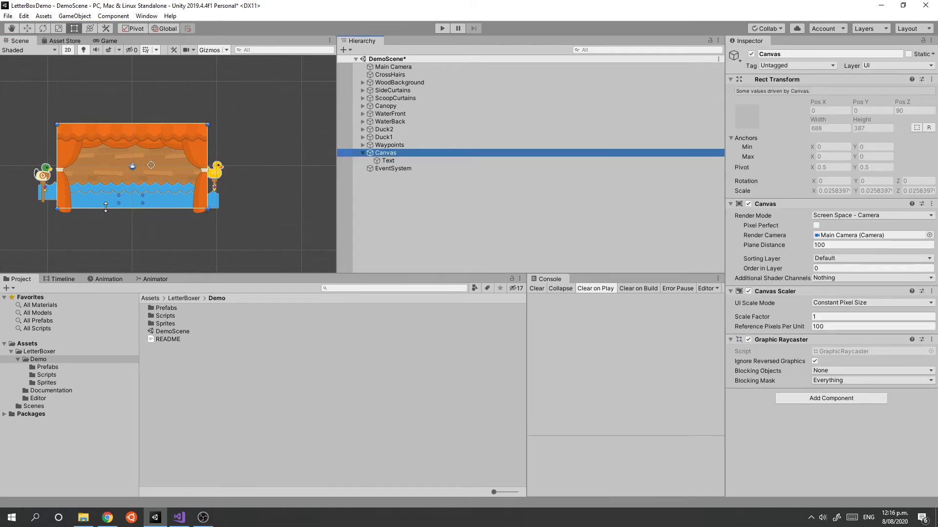
left_click(815, 268)
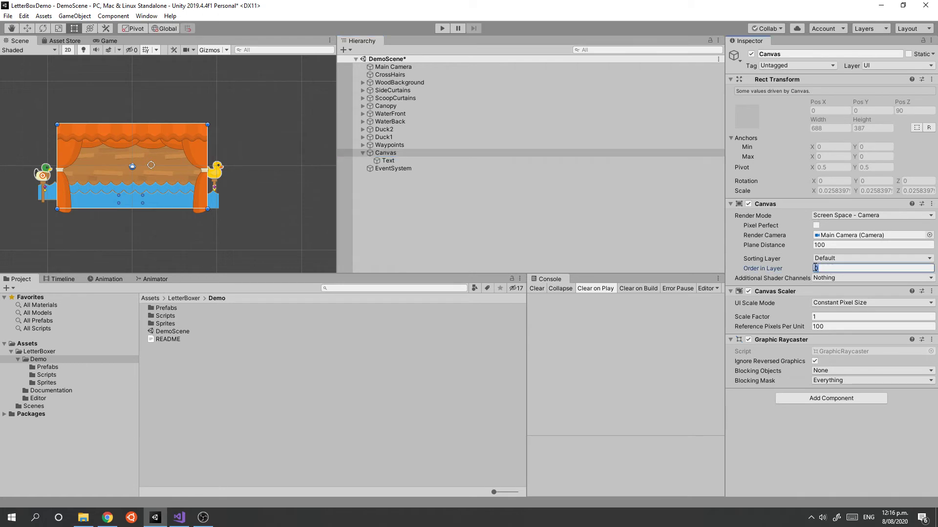
type("100")
left_click(442, 29)
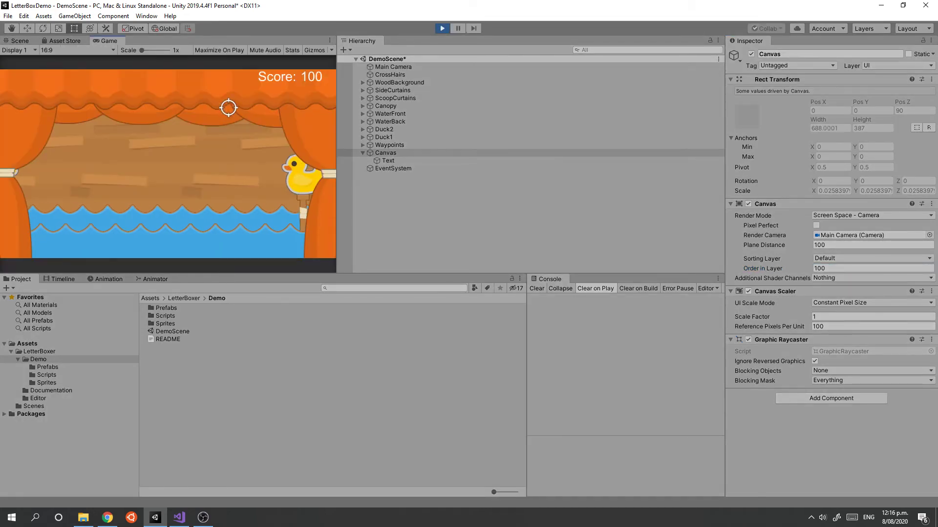
Compare the running game at 4:3, 16:9 and 9:16, then stop play mode
left_click(74, 50)
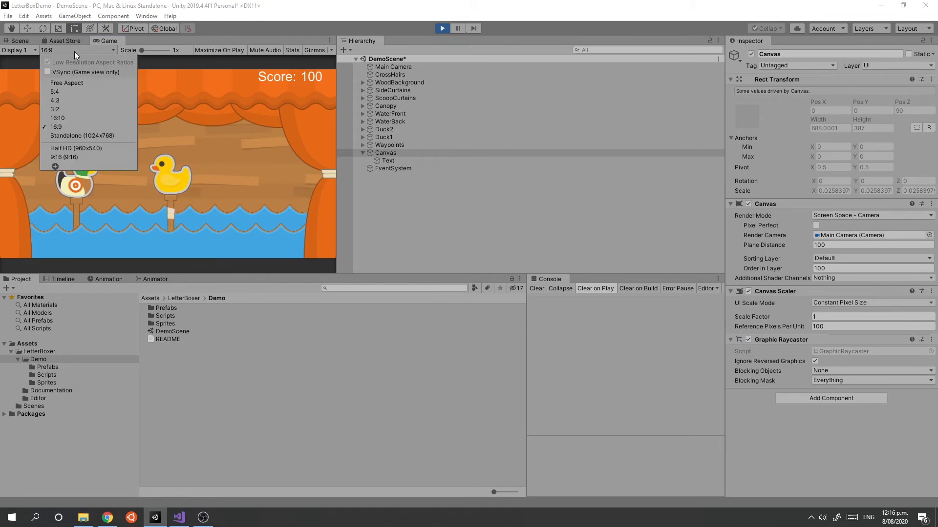
left_click(81, 100)
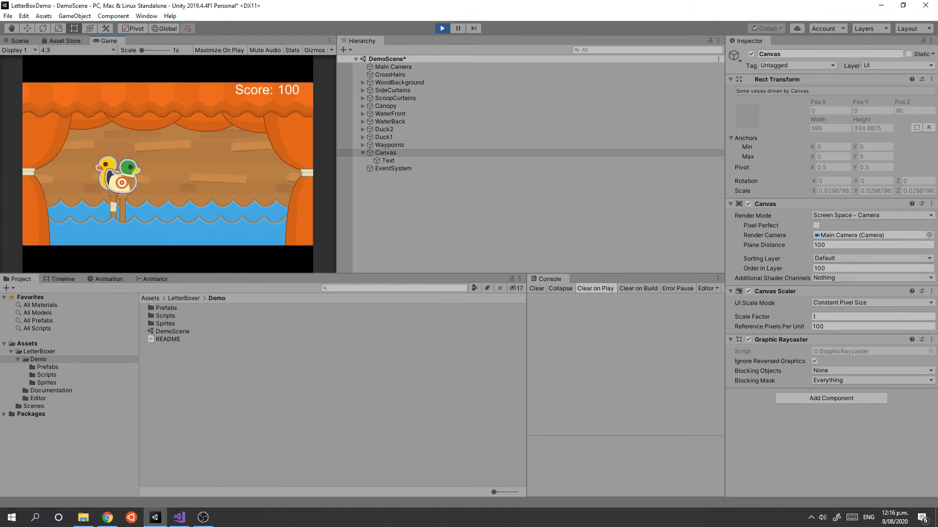
left_click(74, 50)
left_click(75, 125)
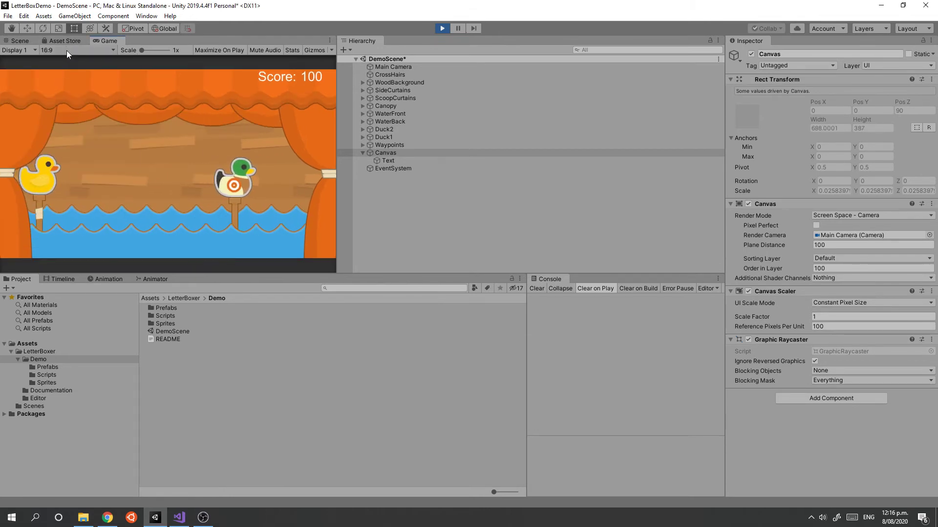
left_click(66, 50)
left_click(74, 156)
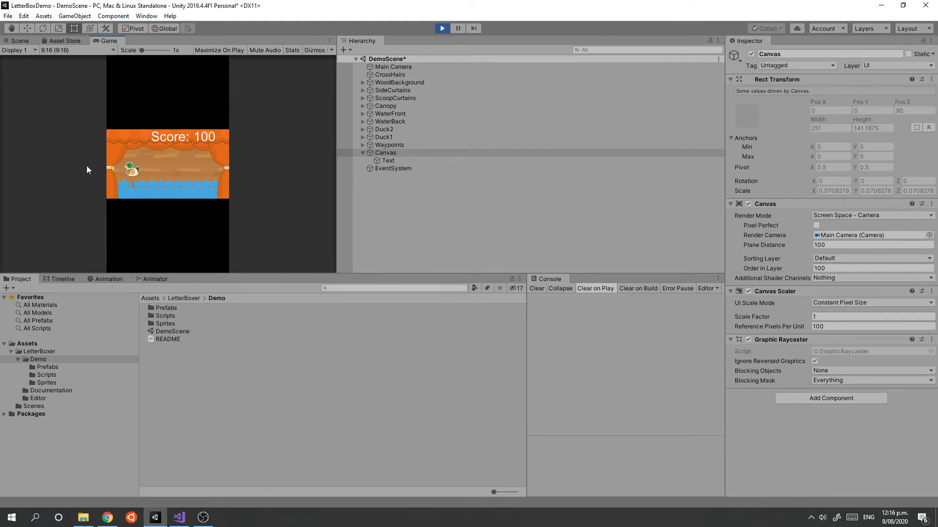
left_click(441, 28)
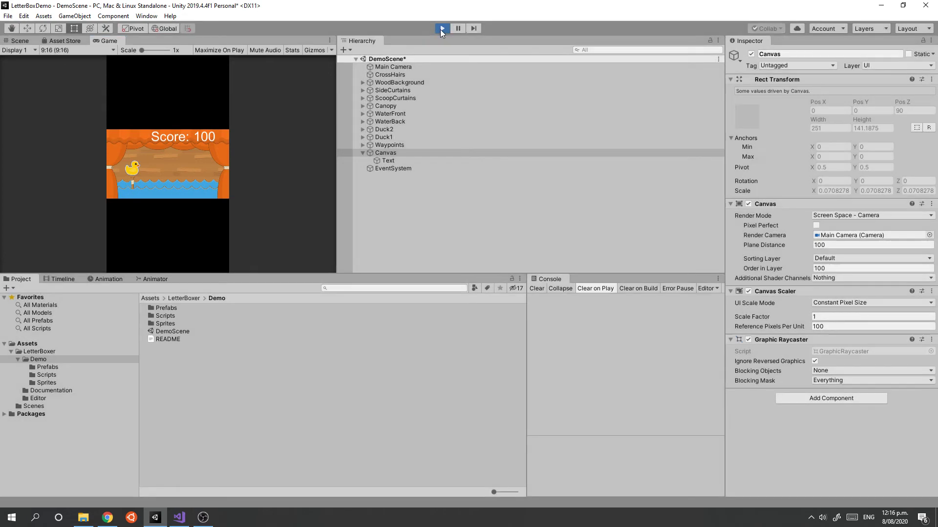
Set the Canvas Scaler to Scale With Screen Size and preview the game at Half HD (960x540)
left_click(383, 153)
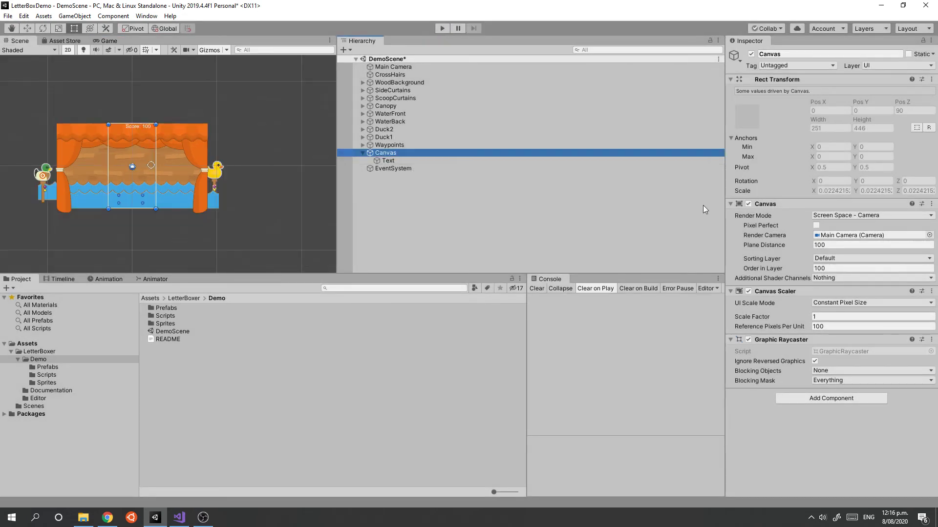
left_click(824, 303)
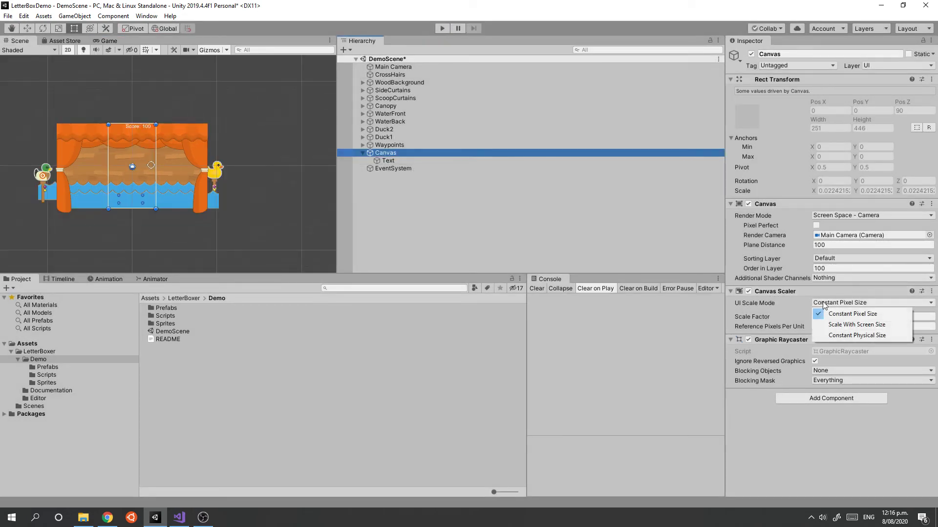
left_click(872, 324)
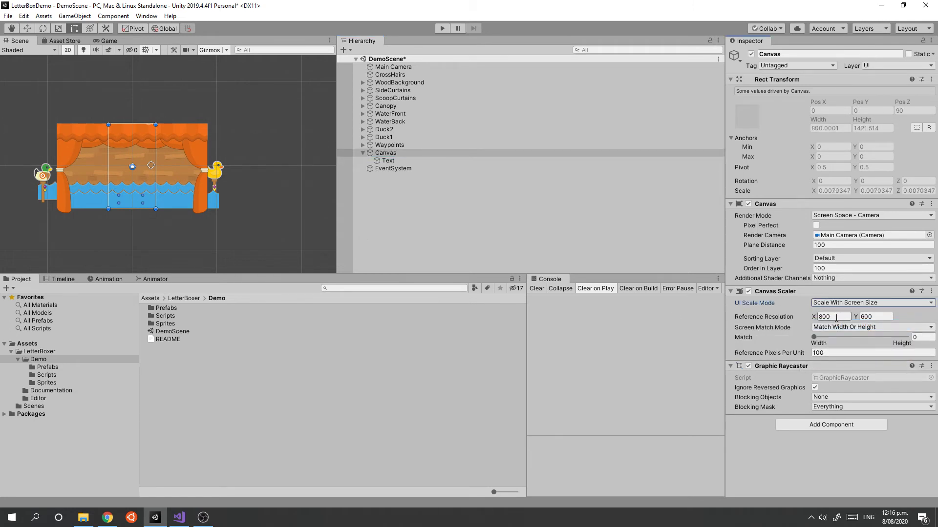
left_click(105, 41)
left_click(93, 48)
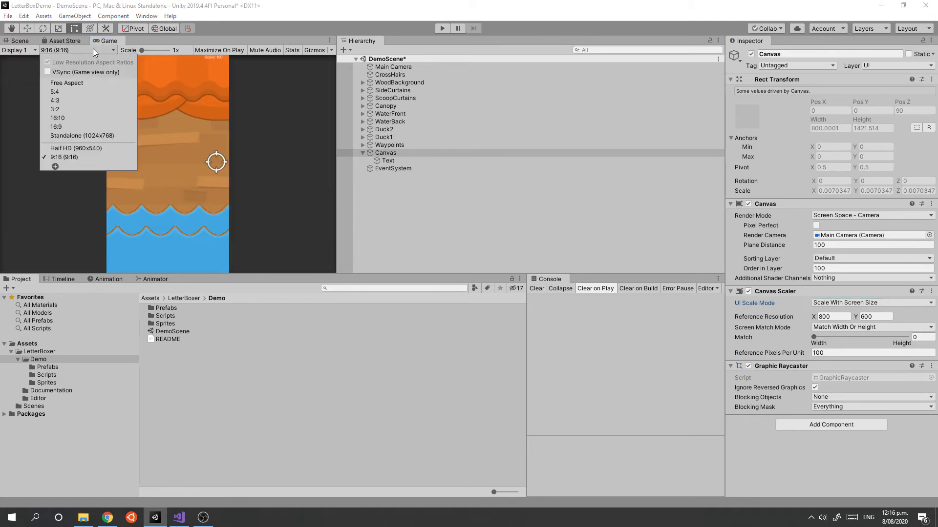
left_click(95, 150)
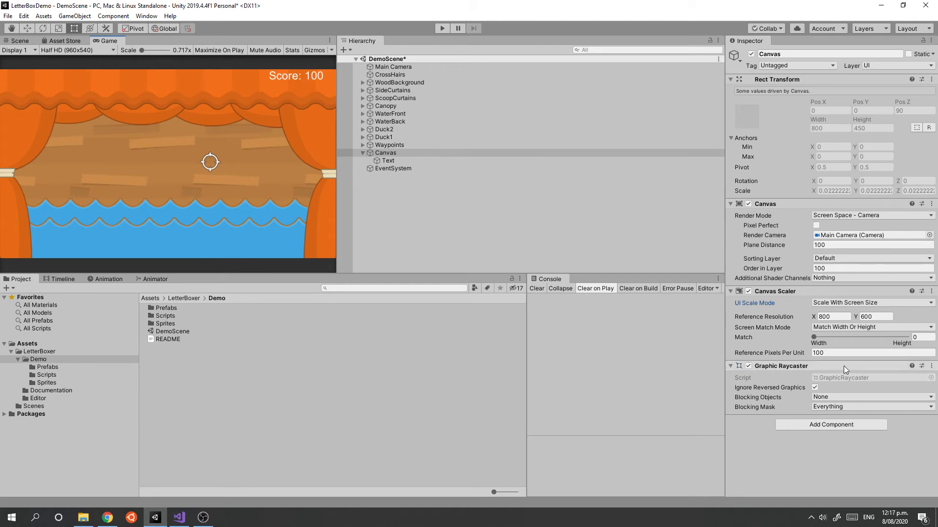
Enter a reference resolution of 960 × 540 on the Canvas Scaler
left_click(830, 317)
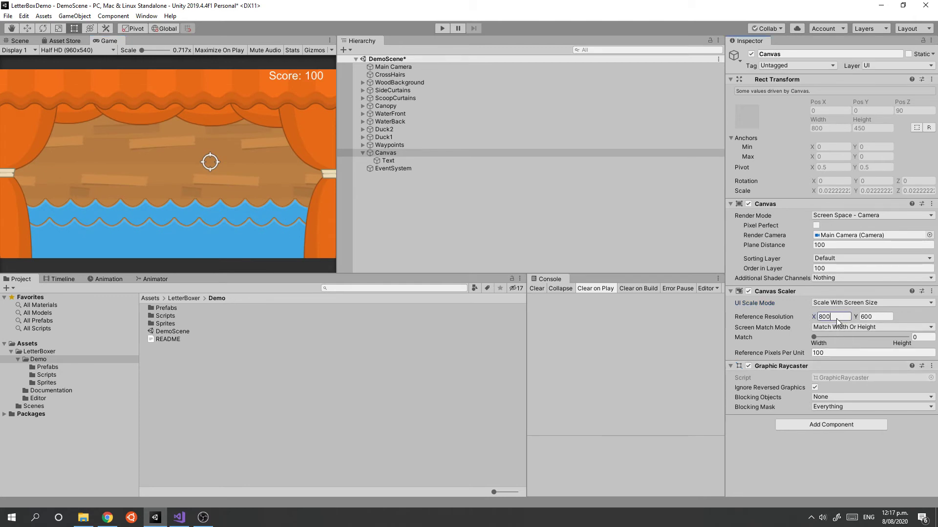
mouse_move(801, 320)
type("960")
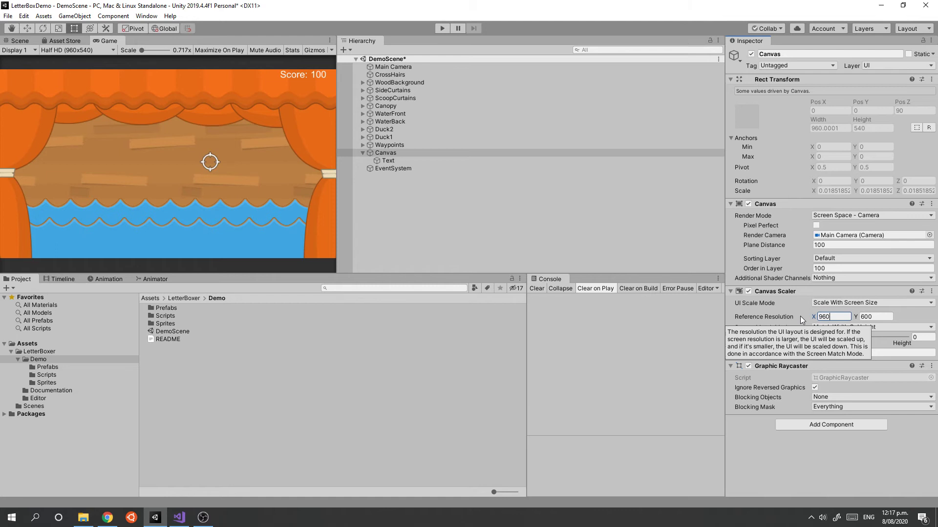
key("Tab")
type("540")
key("Tab")
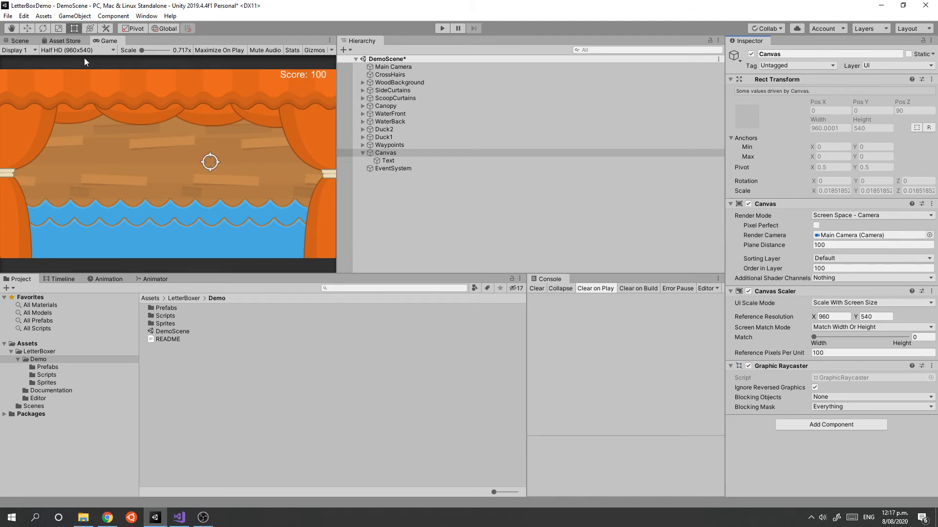
Run the game and preview it at 16:9, 5:4, 9:16, and finally 4:3
left_click(437, 29)
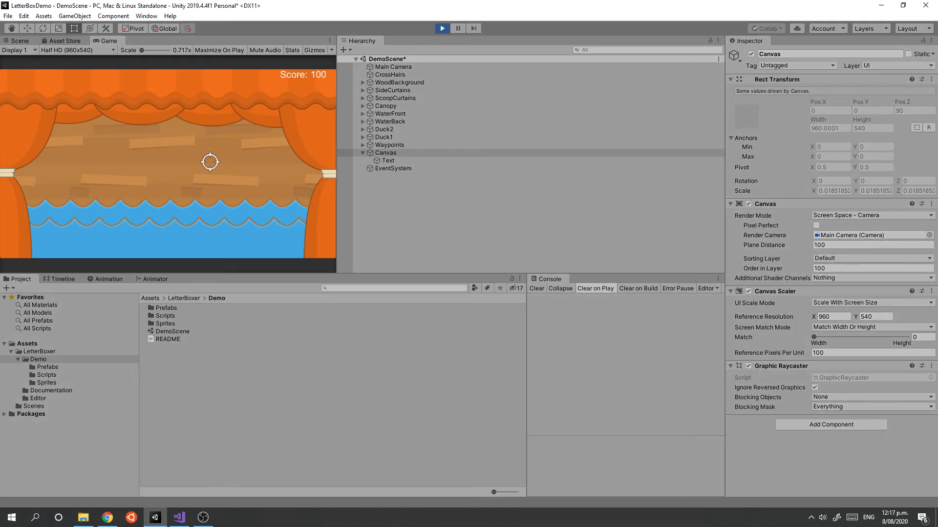
left_click(69, 50)
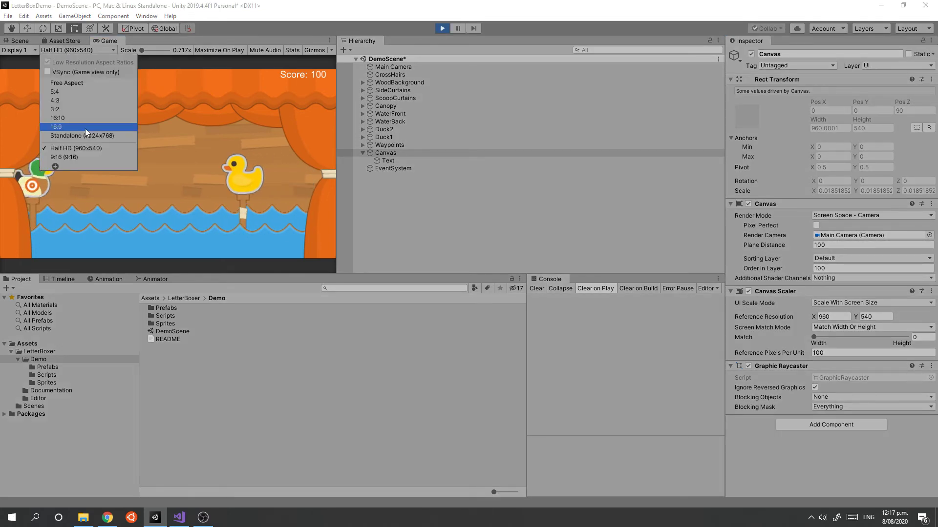
left_click(56, 126)
left_click(73, 50)
left_click(71, 92)
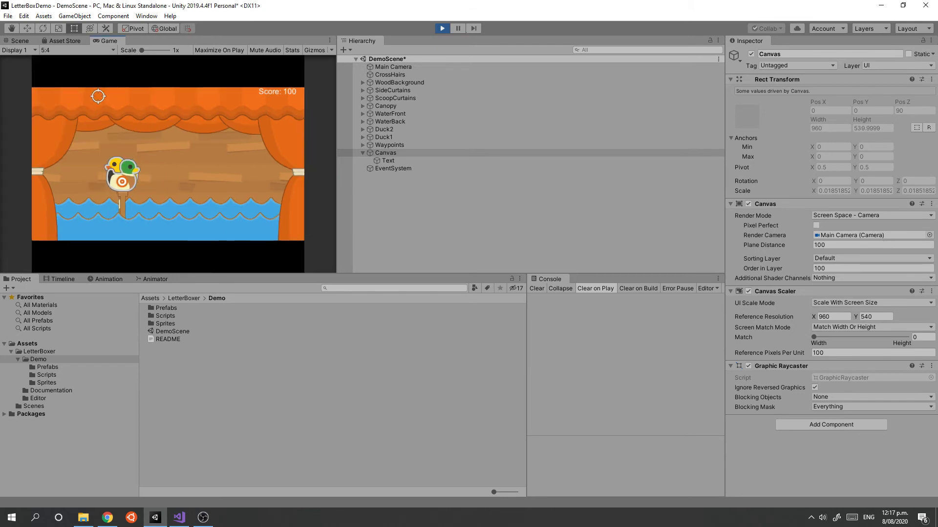
left_click(56, 50)
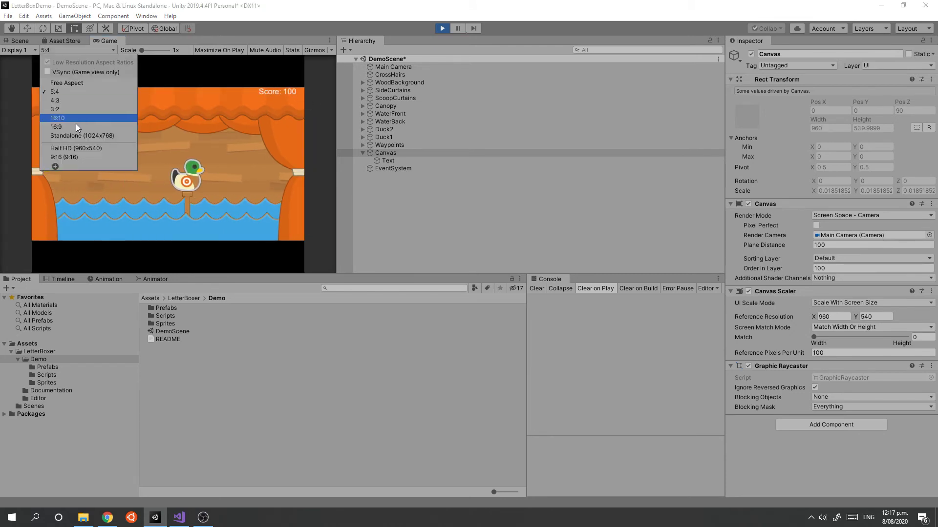
left_click(74, 156)
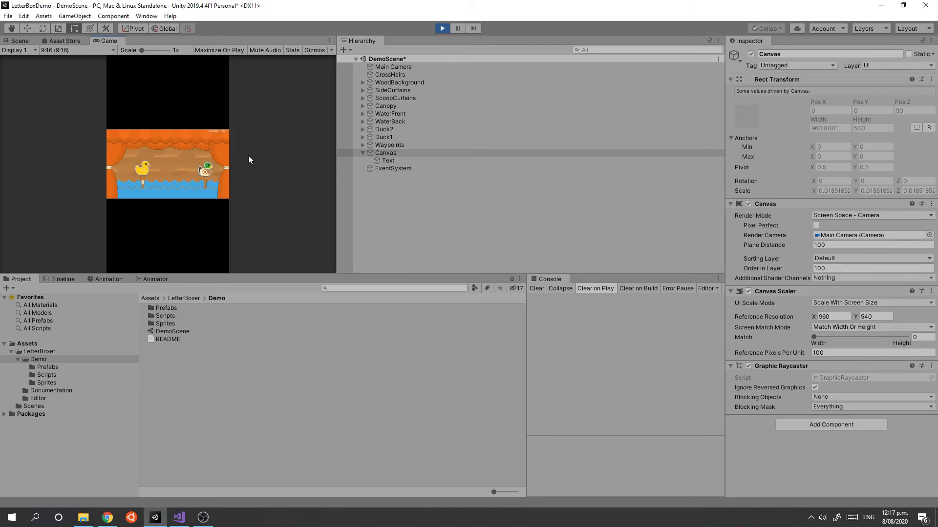
left_click(75, 50)
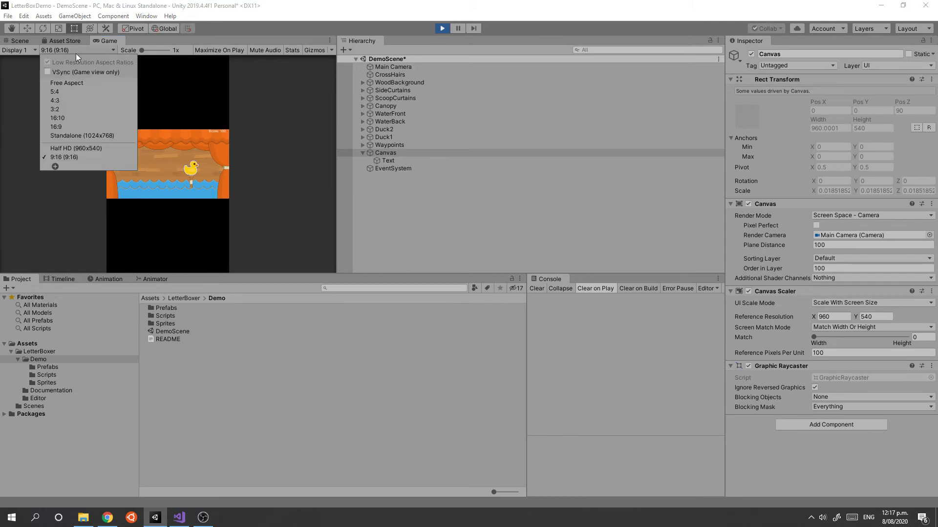
left_click(75, 101)
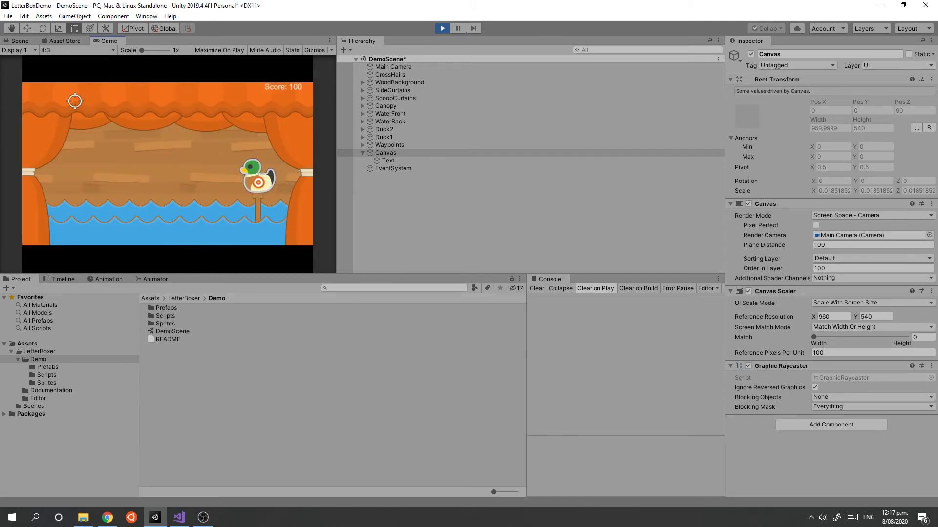